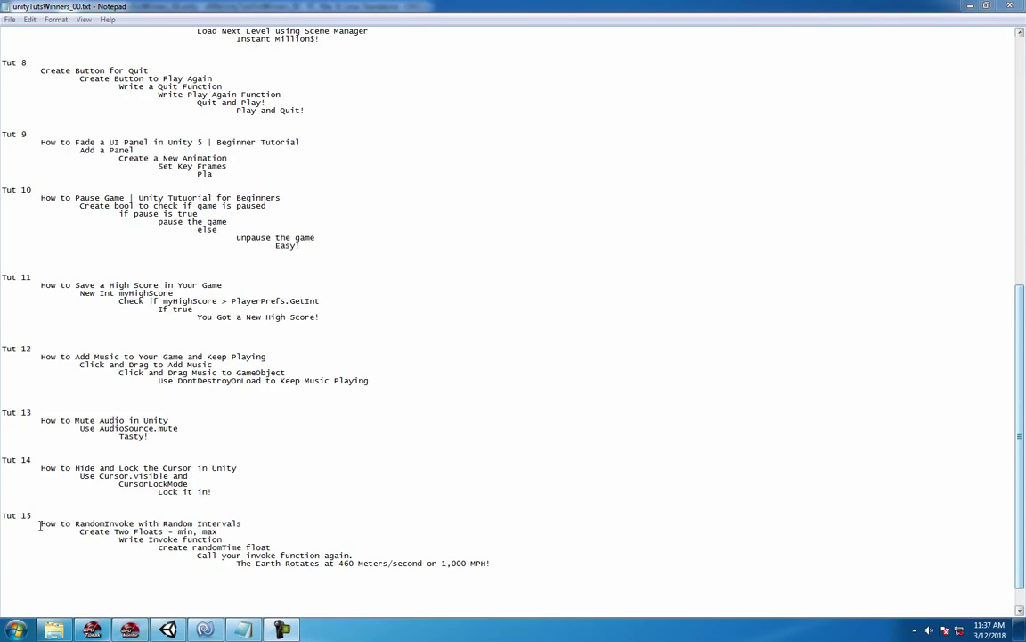
# Highlight the Tut 15 steps, including the Earth Rotates line, in the notes
pyautogui.moveTo(40, 525); pyautogui.dragTo(286, 516)
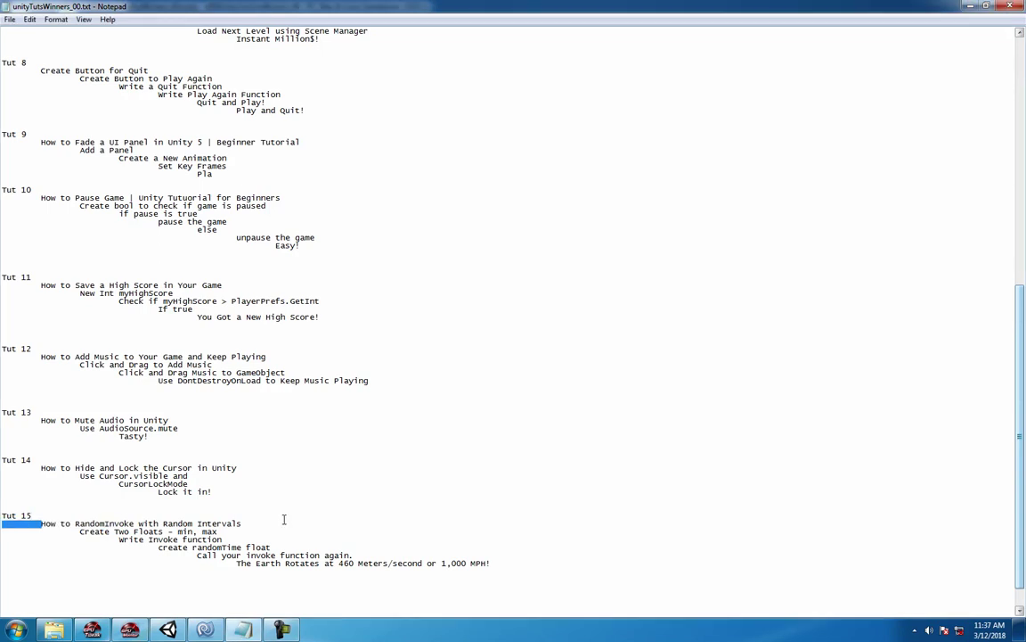
pyautogui.click(145, 523)
pyautogui.moveTo(118, 539); pyautogui.dragTo(532, 563)
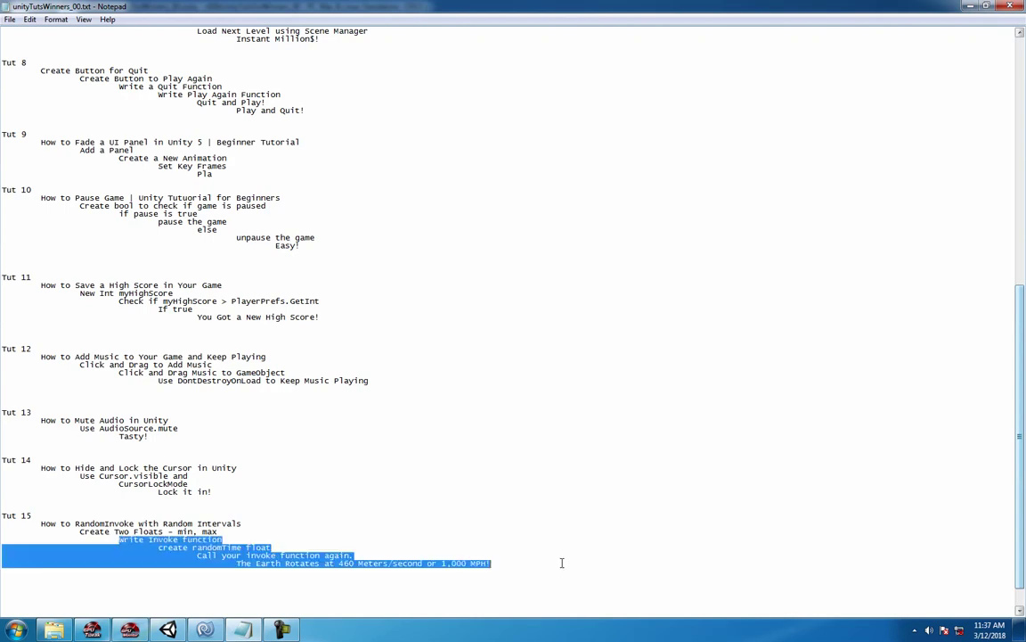
pyautogui.click(337, 555)
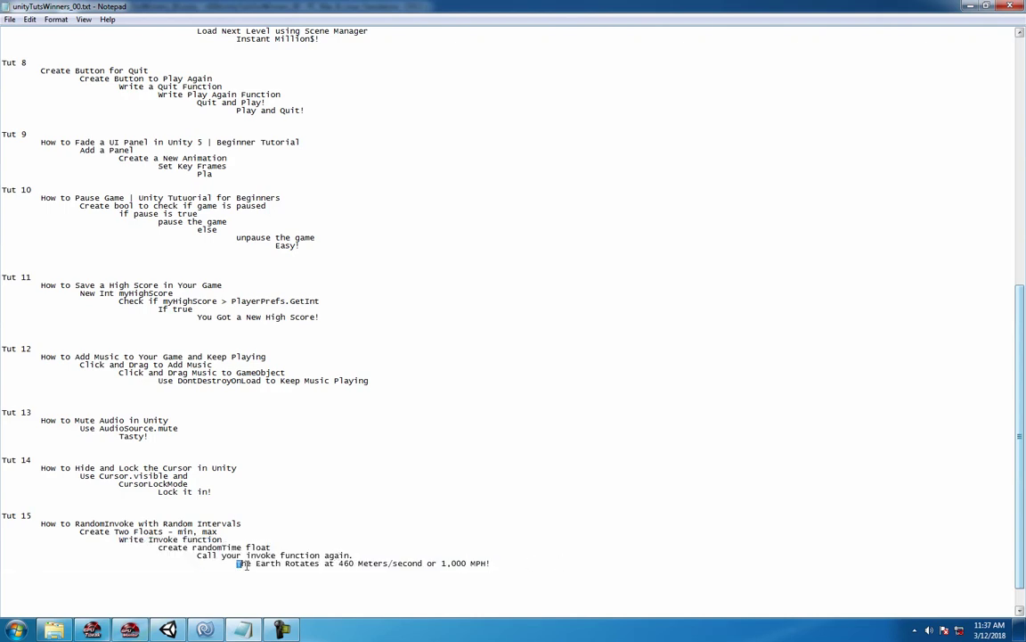
pyautogui.moveTo(237, 564); pyautogui.dragTo(522, 567)
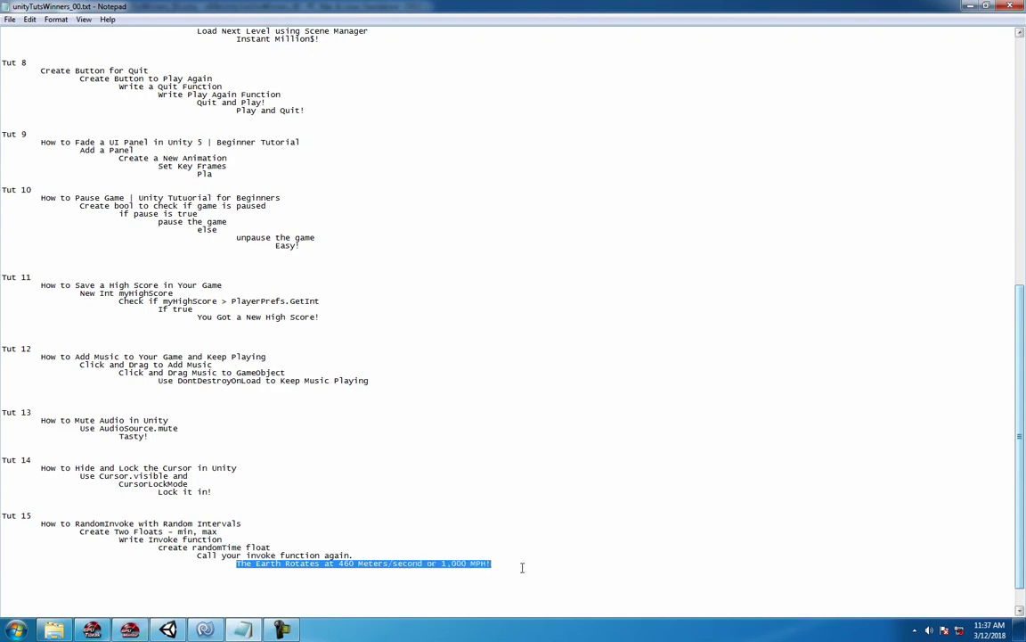
# In Unity's SCRIPTS folder, add a new C# script named randomInterval
pyautogui.click(183, 631)
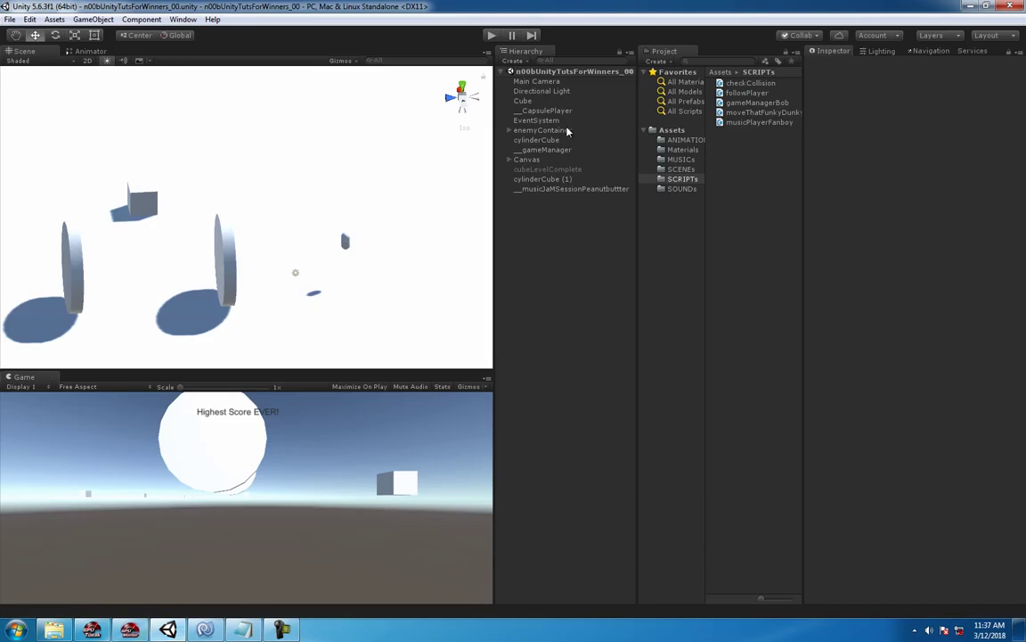
pyautogui.doubleClick(552, 111)
pyautogui.scroll(-5, 378, 193)
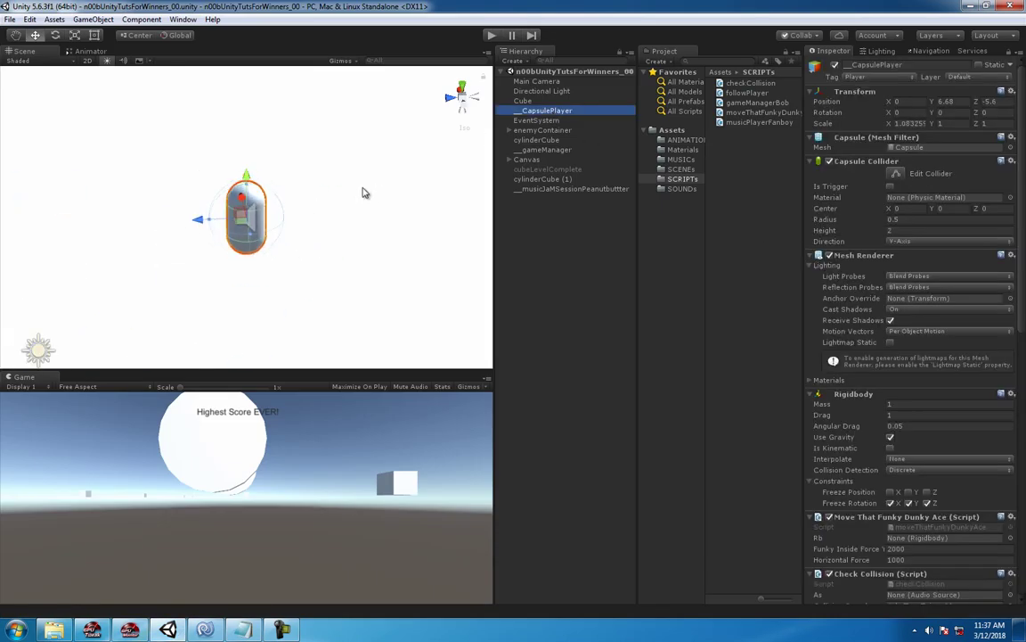
pyautogui.moveTo(362, 192)
pyautogui.keyDown('alt'); pyautogui.mouseDown()
pyautogui.moveTo(713, 296)
pyautogui.moveTo(759, 189)
pyautogui.moveTo(750, 266)
pyautogui.mouseUp(); pyautogui.keyUp('alt')
pyautogui.rightClick(727, 161)
pyautogui.moveTo(758, 167)
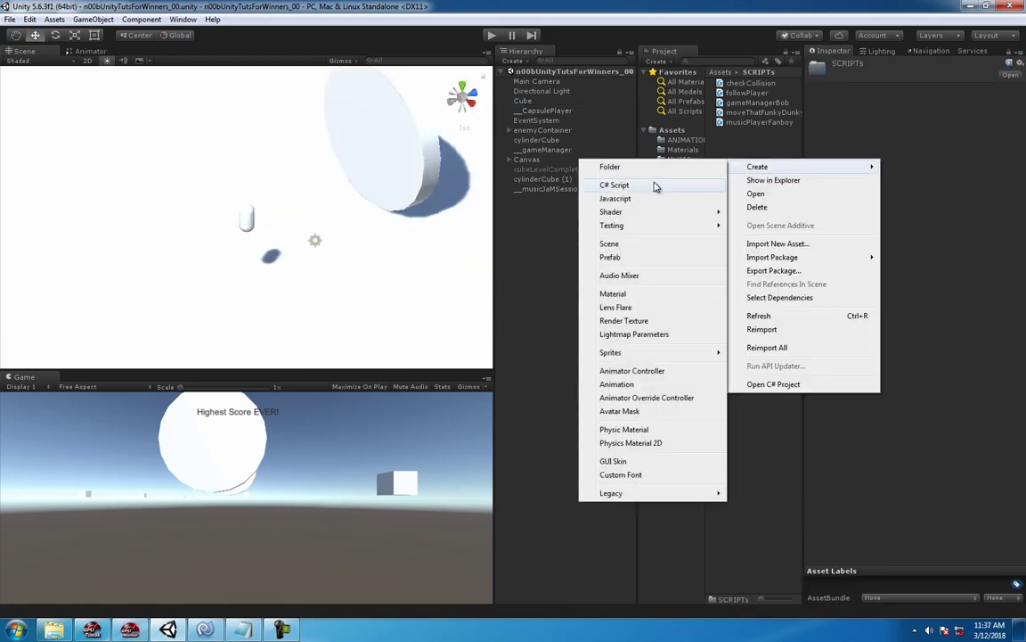
pyautogui.click(655, 185)
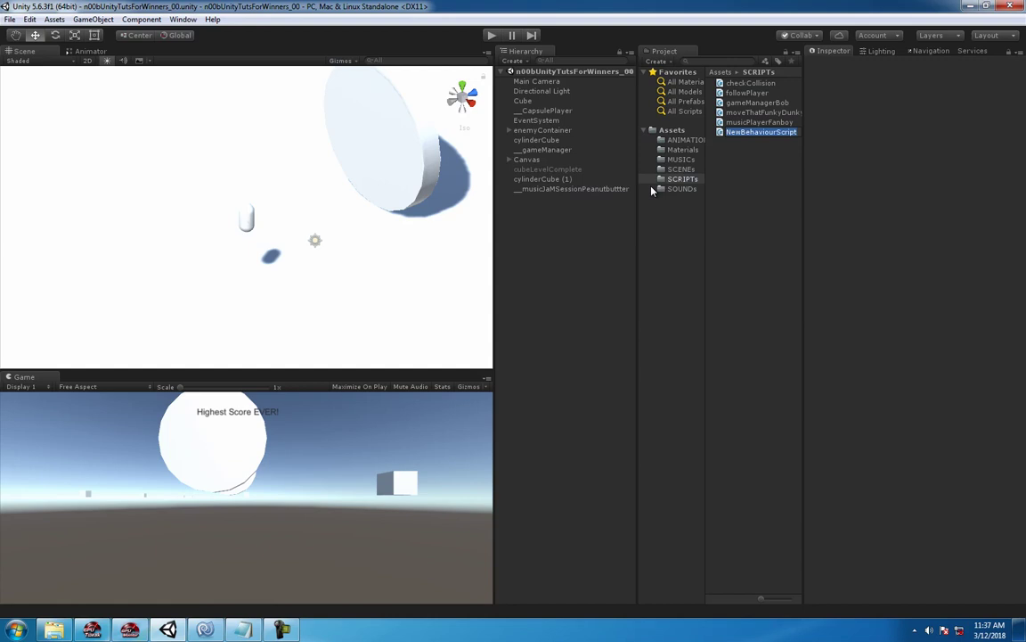
pyautogui.write('random')
pyautogui.write('Interval')
pyautogui.press('Return')
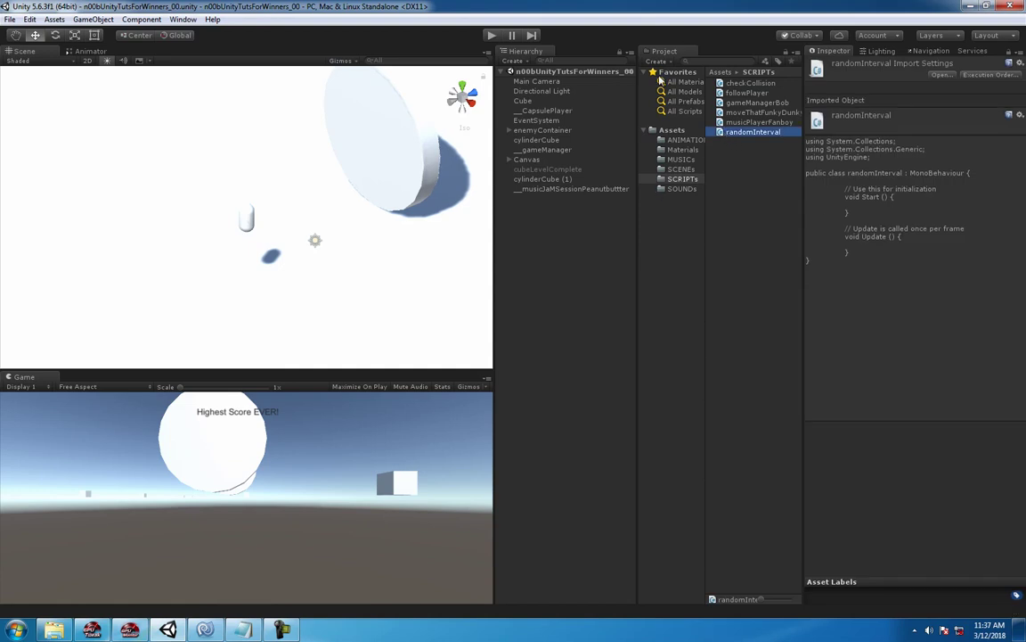
# Open randomInterval in MonoDevelop, delete the template Start and Update methods, and save
pyautogui.doubleClick(723, 133)
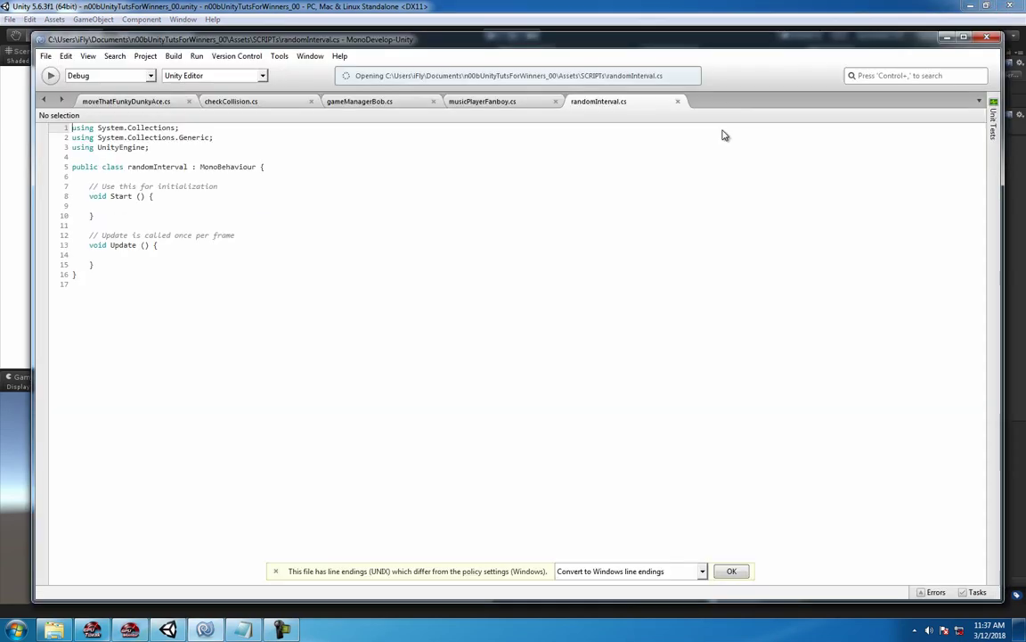
pyautogui.doubleClick(679, 48)
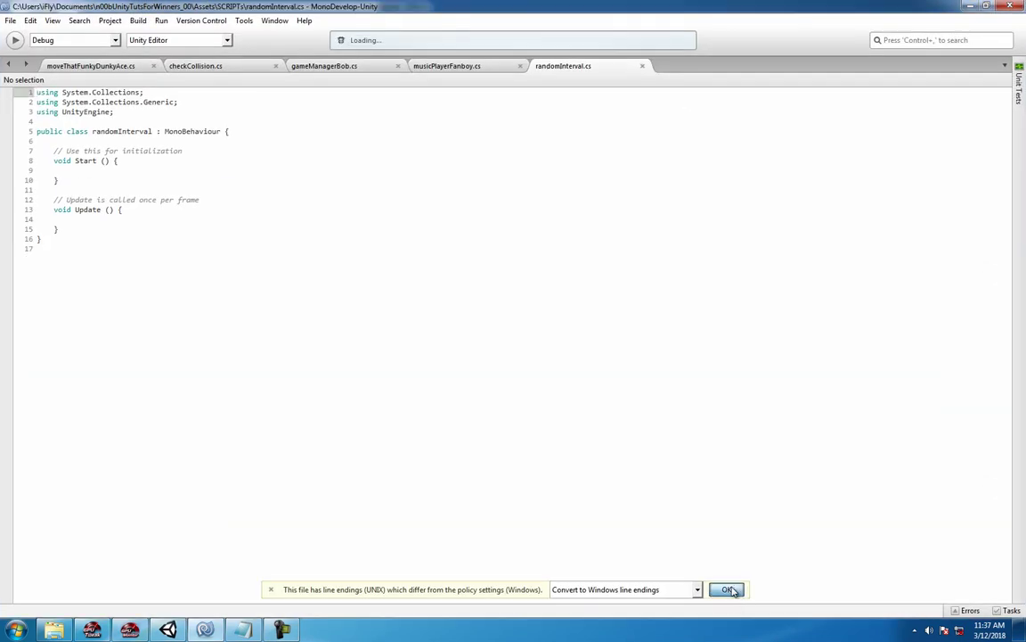
pyautogui.click(726, 588)
pyautogui.moveTo(88, 230); pyautogui.dragTo(7, 147)
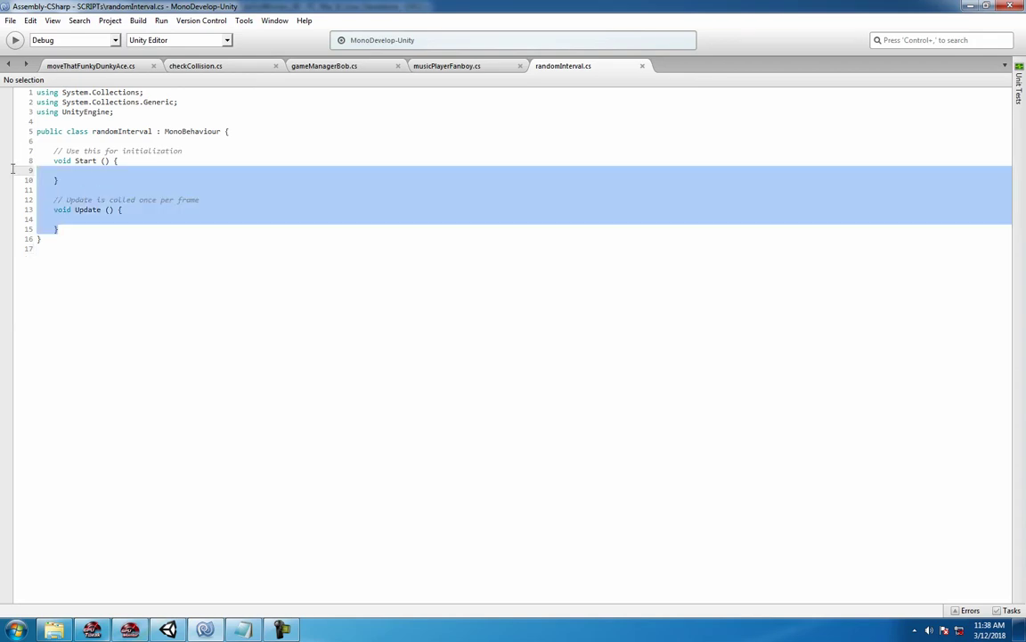
pyautogui.press('BackSpace')
pyautogui.press('Return')
pyautogui.press('Return')
pyautogui.press('Return')
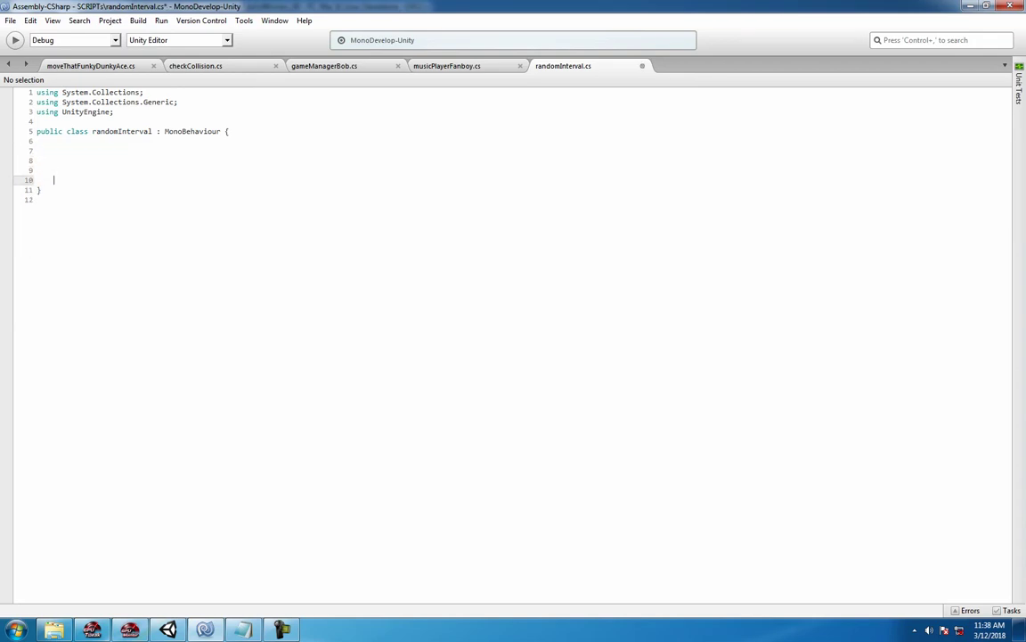
pyautogui.press('Up')
pyautogui.press('Up')
pyautogui.press('Up')
pyautogui.press('Return')
pyautogui.hotkey('ctrl', 's')
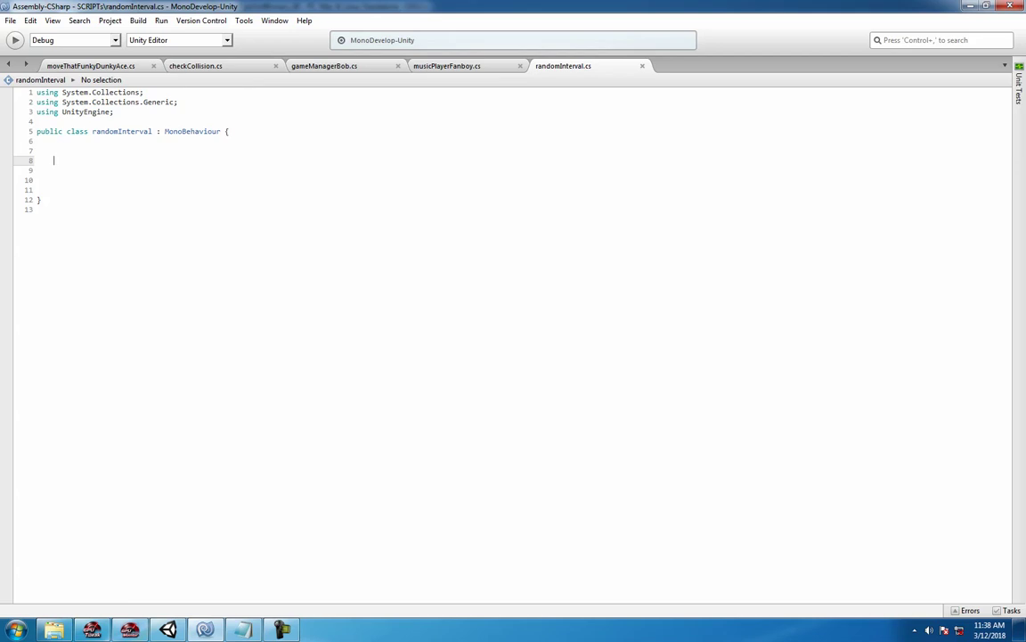
# Declare the class fields 'public float min, max;'
pyautogui.write('public;lic')
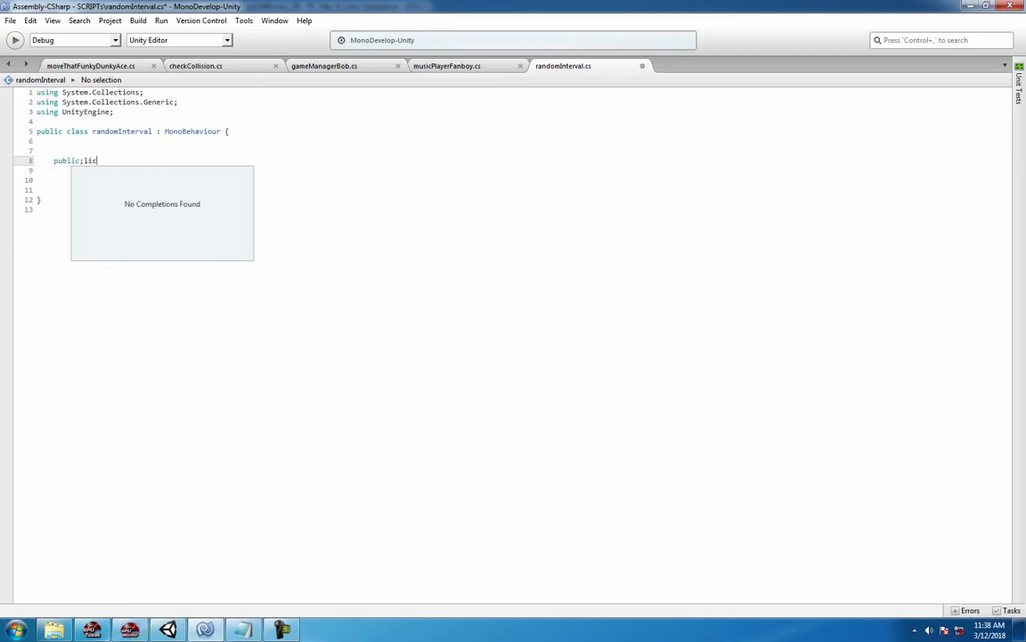
pyautogui.press('BackSpace')
pyautogui.press('BackSpace')
pyautogui.press('BackSpace')
pyautogui.write('f')
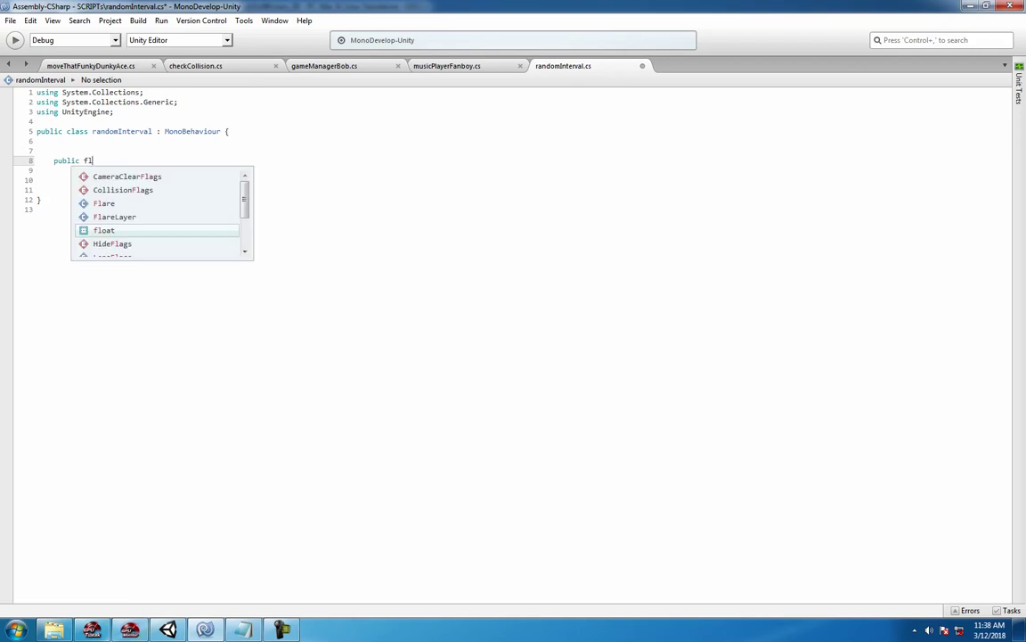
pyautogui.write('loat min, ')
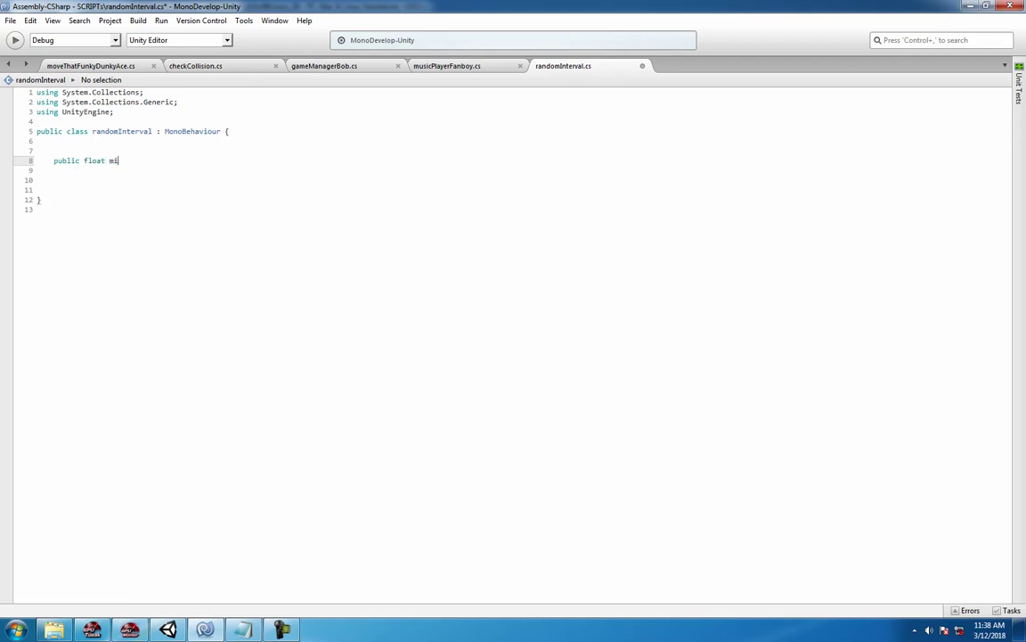
pyautogui.write('max')
pyautogui.write(';')
pyautogui.press('Return')
pyautogui.press('Return')
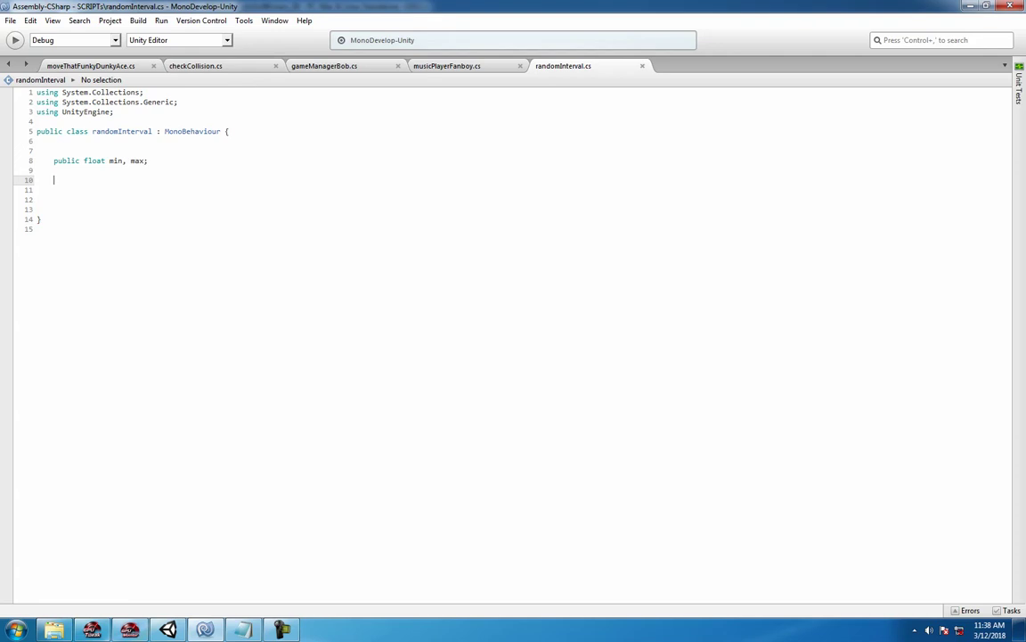
# Add void Start() containing Invoke("invokeMePlease", 0.5f)
pyautogui.write('void Start()')
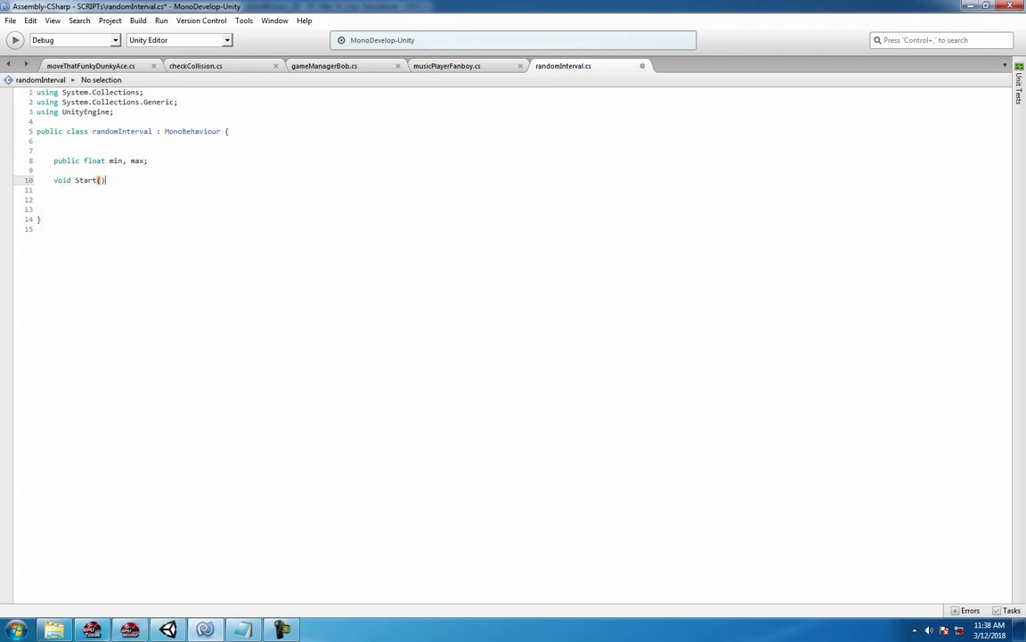
pyautogui.write('{')
pyautogui.press('Return')
pyautogui.press('Return')
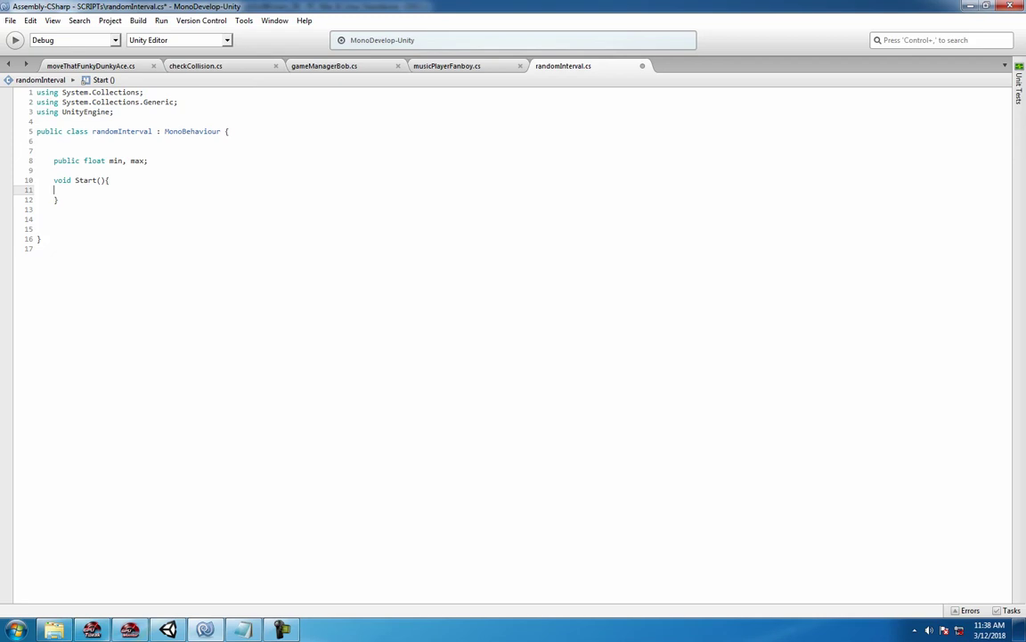
pyautogui.write('invok')
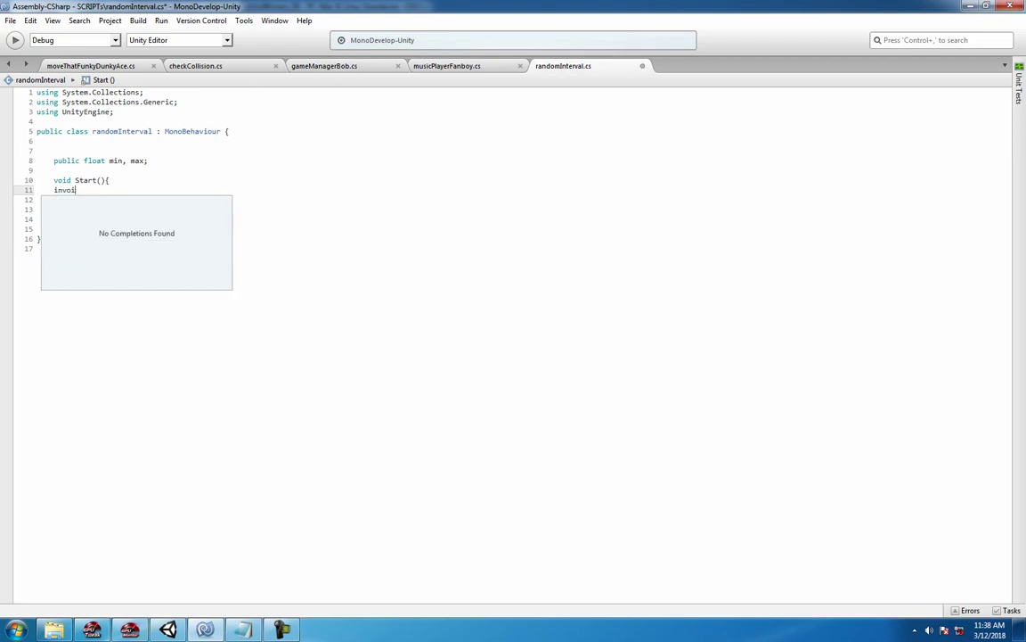
pyautogui.write('e(')
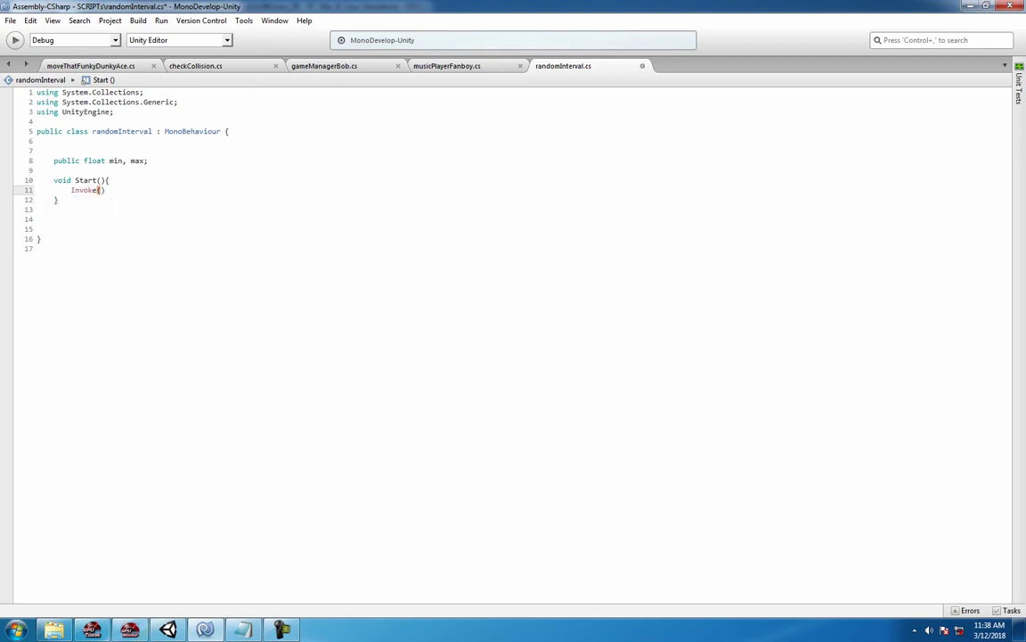
pyautogui.write('";')
pyautogui.write('i')
pyautogui.write('nvoke')
pyautogui.write('MePlease')
pyautogui.press('Right')
pyautogui.write(',')
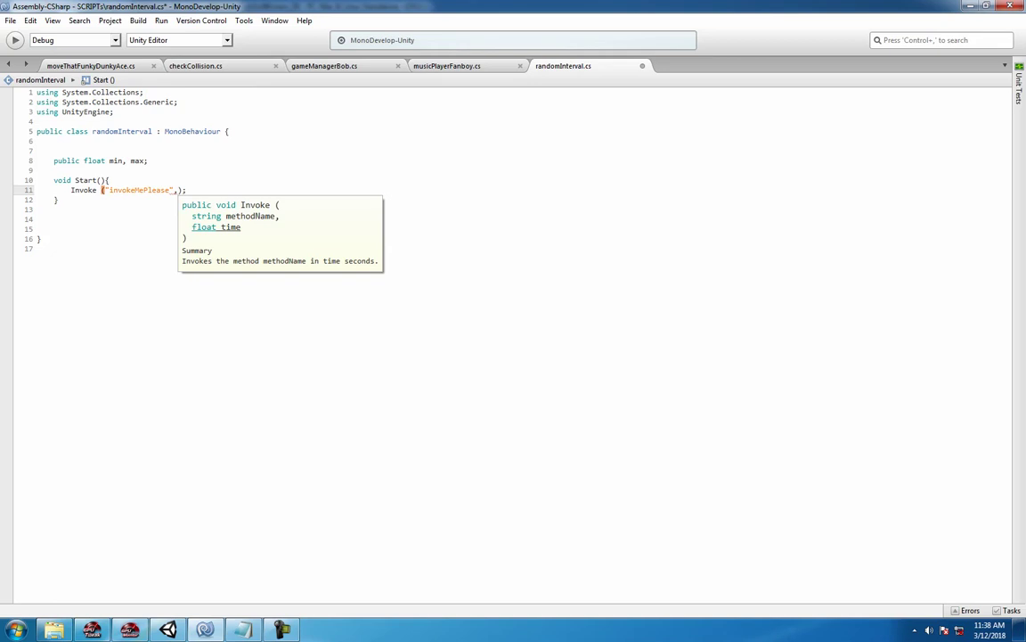
pyautogui.write('0.45')
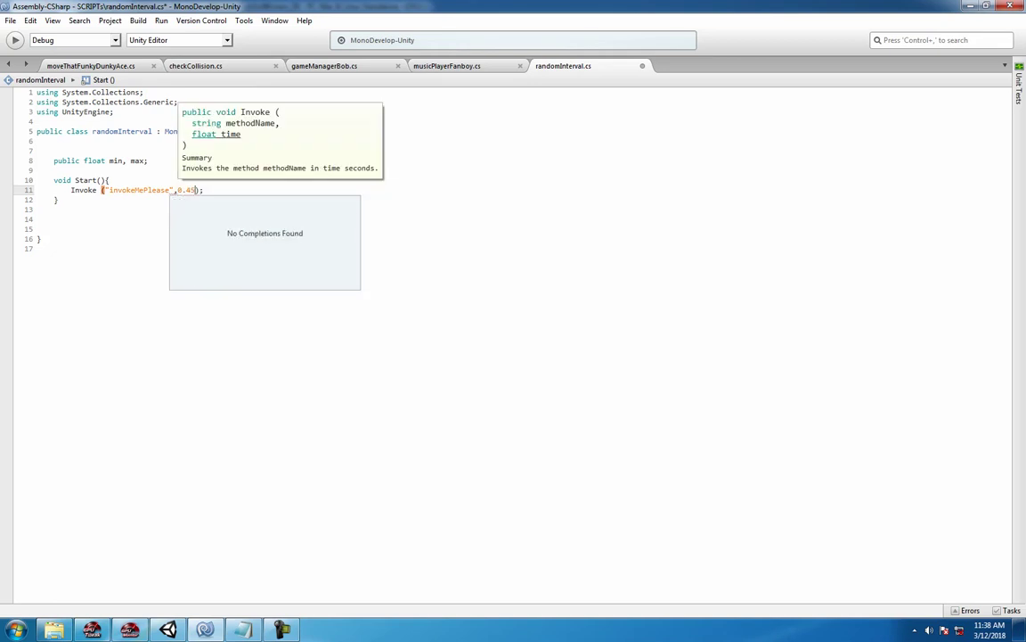
pyautogui.press('BackSpace')
pyautogui.press('BackSpace')
pyautogui.write('5f')
pyautogui.click(82, 203)
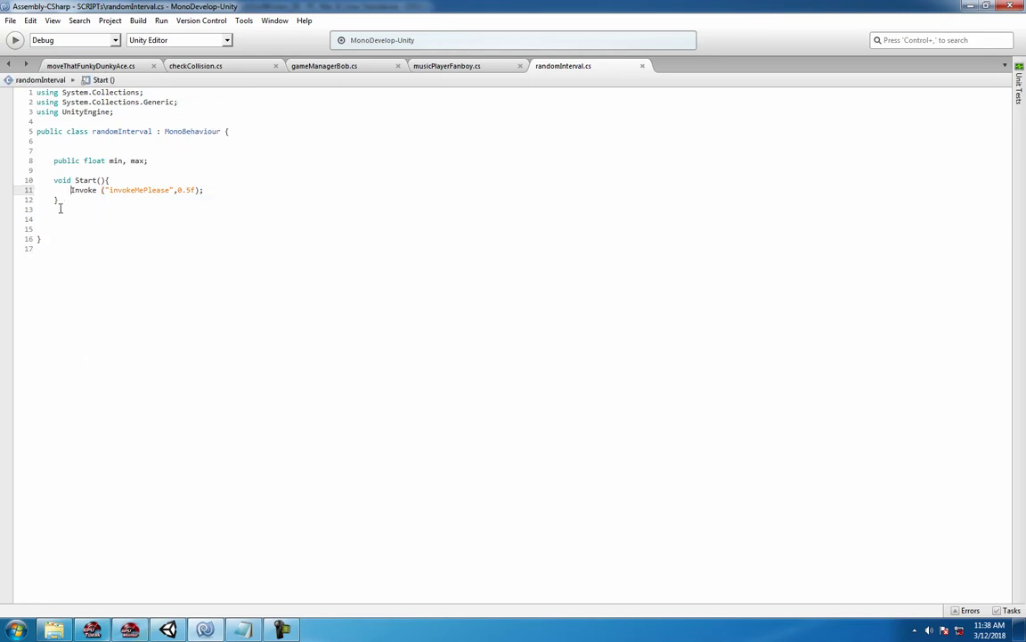
# Declare an empty void invokeMePlease() method below Start
pyautogui.press('Return')
pyautogui.press('Return')
pyautogui.press('Return')
pyautogui.press('Return')
pyautogui.press('Return')
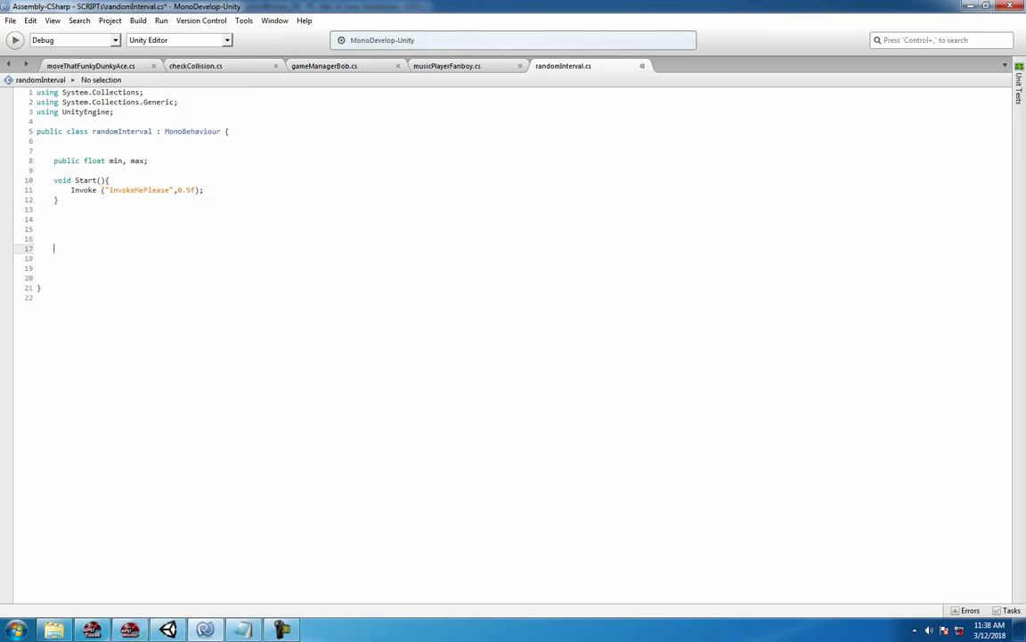
pyautogui.write('void')
pyautogui.doubleClick(139, 189)
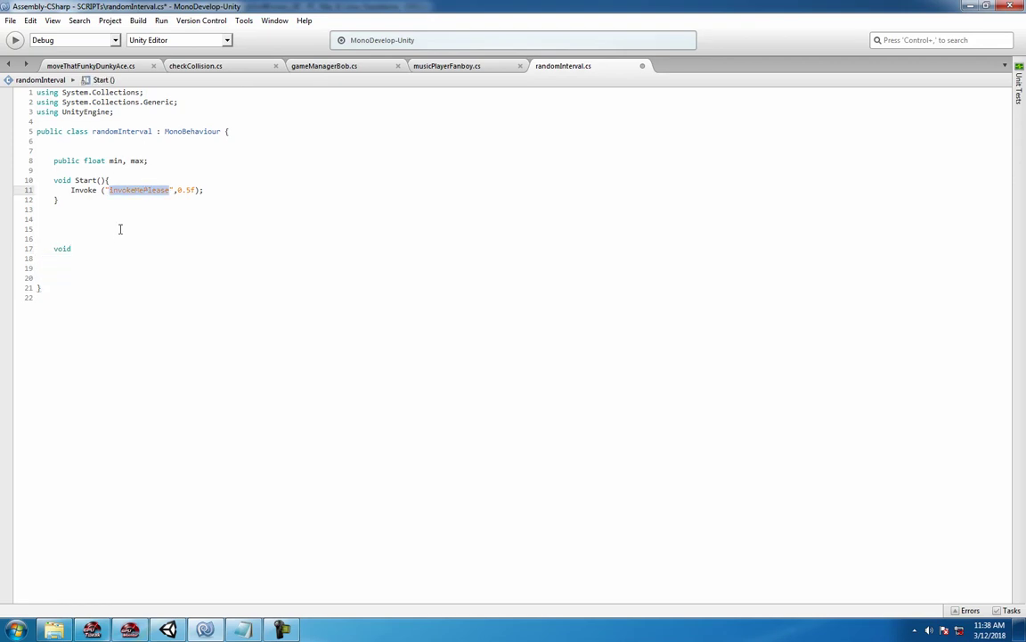
pyautogui.hotkey('ctrl', 'c')
pyautogui.click(115, 245)
pyautogui.hotkey('ctrl', 'v')
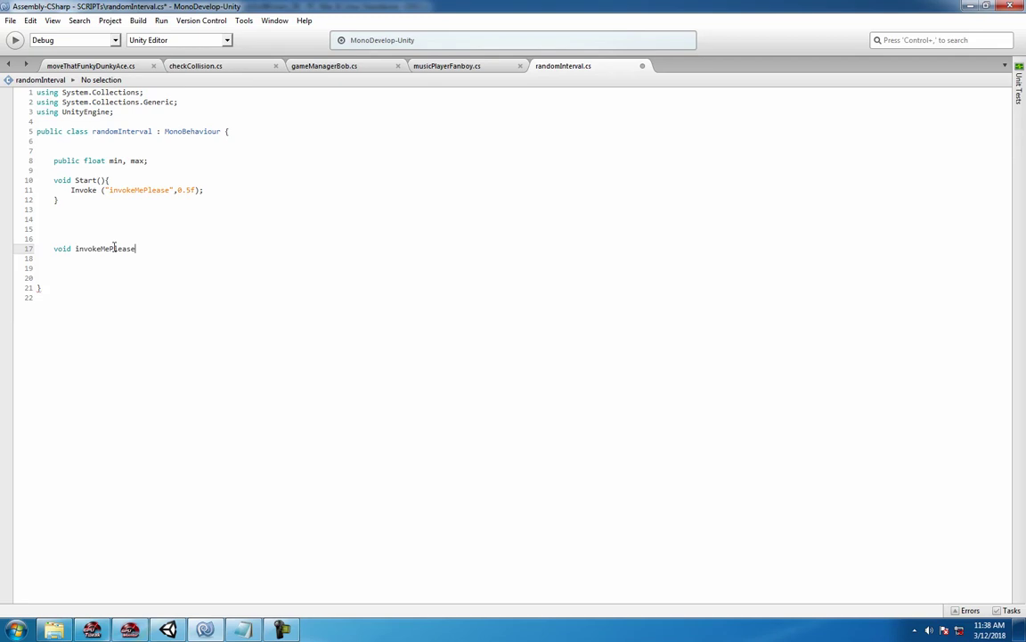
pyautogui.write('(){')
pyautogui.press('Return')
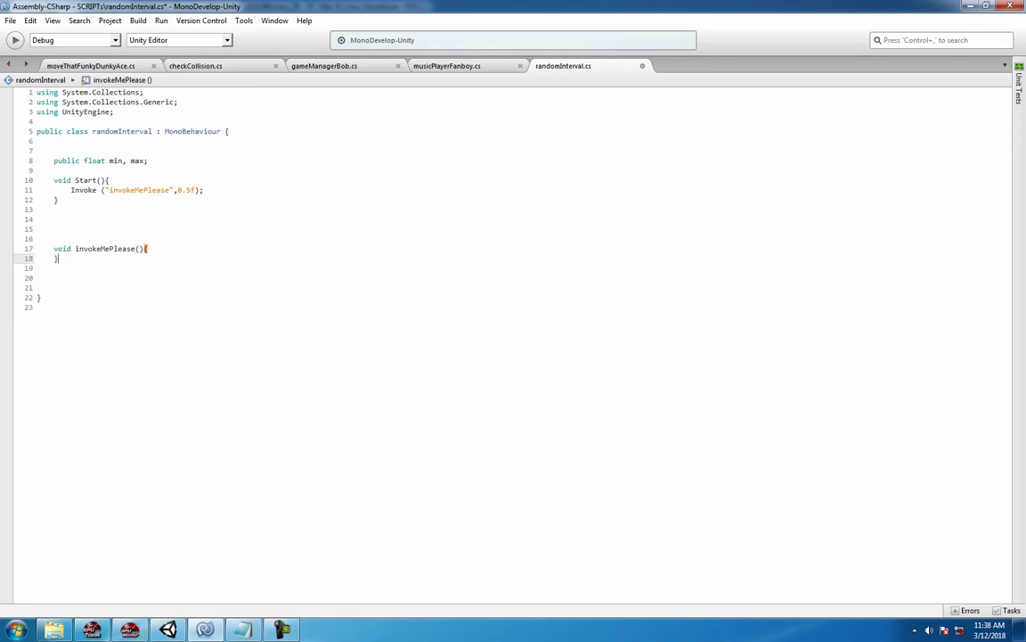
pyautogui.press('Return')
pyautogui.doubleClick(110, 251)
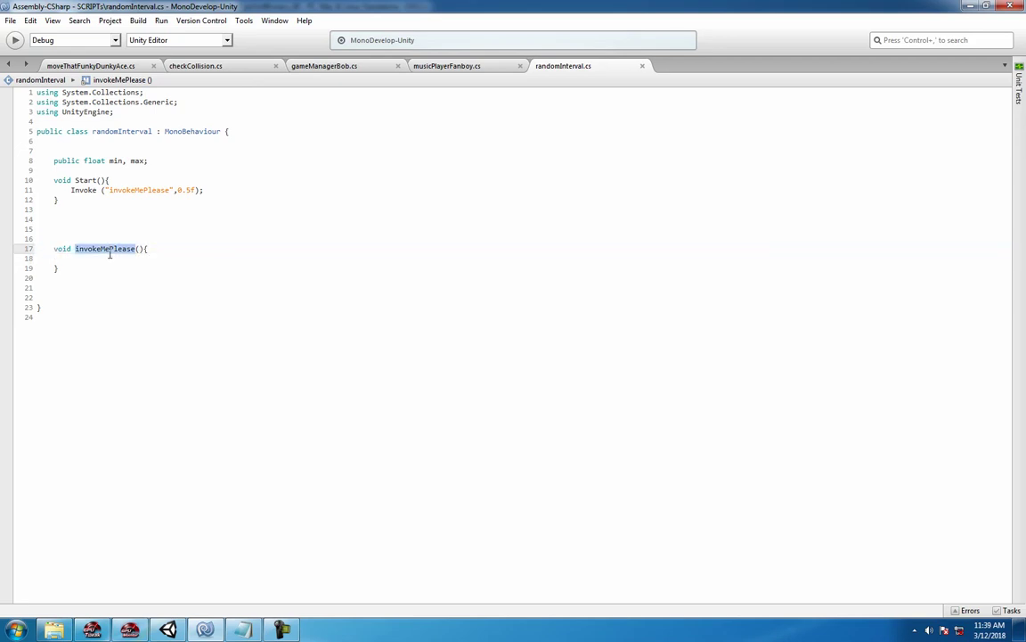
pyautogui.click(98, 261)
# Inside it, set float ranDumbTime = Random.Range(min, max)
pyautogui.write('float random')
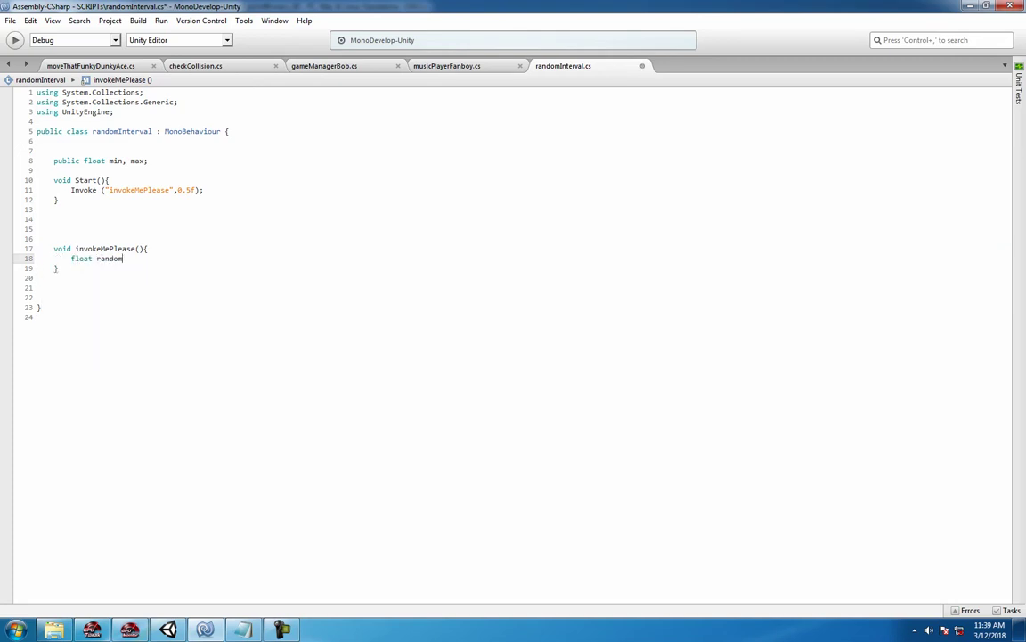
pyautogui.press('BackSpace')
pyautogui.press('BackSpace')
pyautogui.press('BackSpace')
pyautogui.write('DumbTime')
pyautogui.write('()')
pyautogui.press('BackSpace')
pyautogui.write('randomInterva')
pyautogui.press('BackSpace')
pyautogui.press('BackSpace')
pyautogui.press('BackSpace')
pyautogui.press('BackSpace')
pyautogui.press('BackSpace')
pyautogui.press('BackSpace')
pyautogui.press('BackSpace')
pyautogui.press('BackSpace')
pyautogui.press('BackSpace')
pyautogui.press('BackSpace')
pyautogui.press('BackSpace')
pyautogui.press('BackSpace')
pyautogui.write('Random.R')
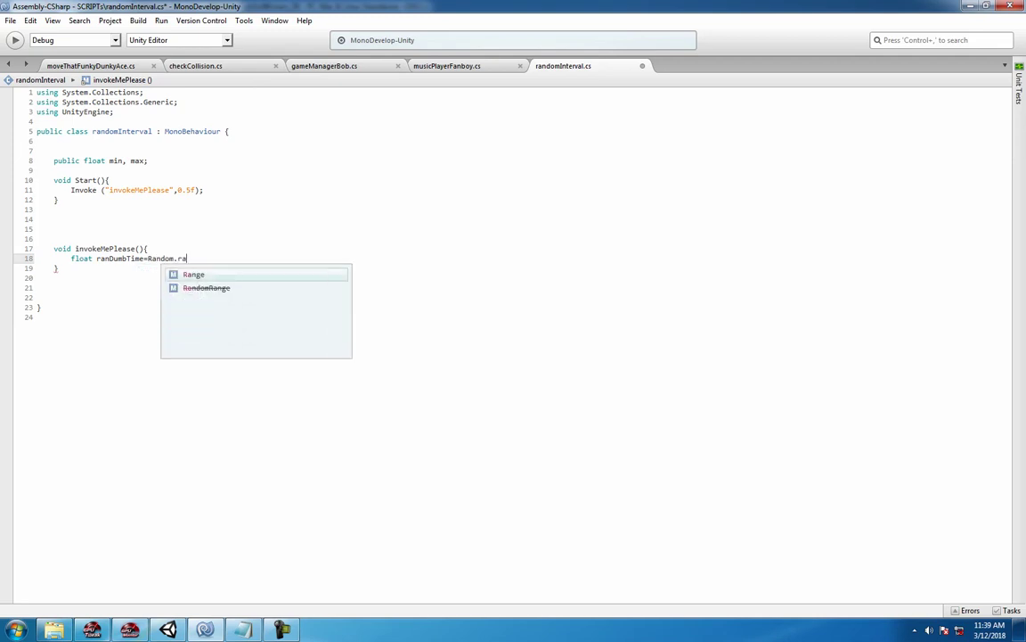
pyautogui.write('ange();')
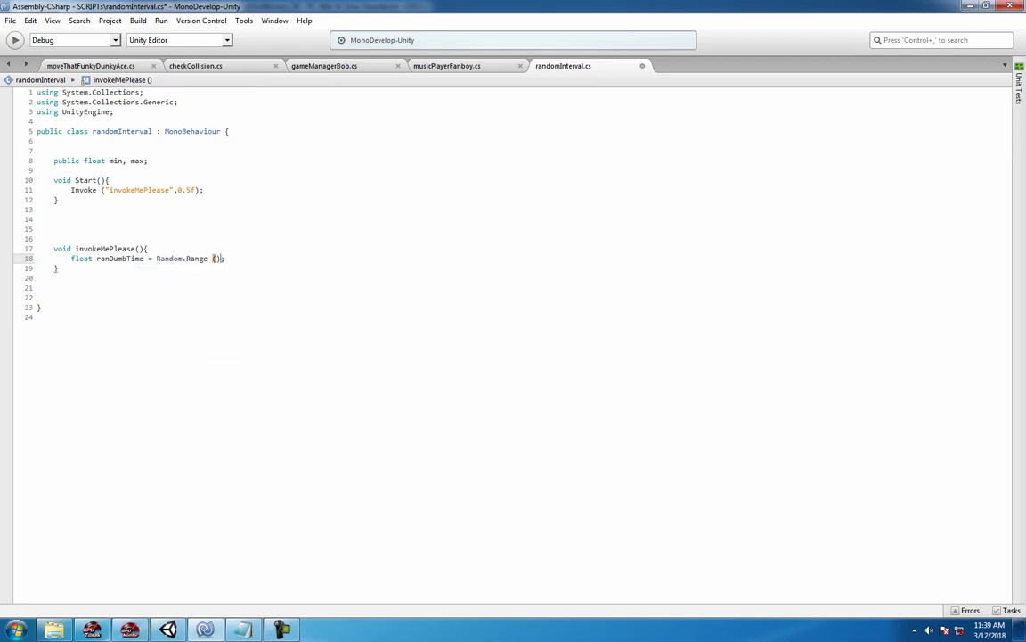
pyautogui.write('min,ma')
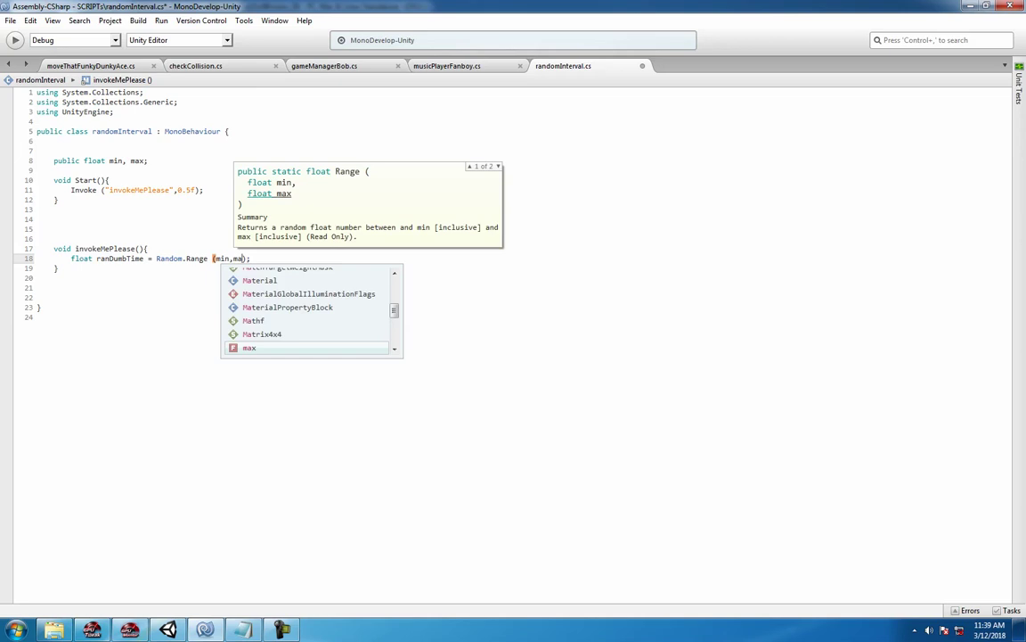
pyautogui.write('x')
pyautogui.click(576, 299)
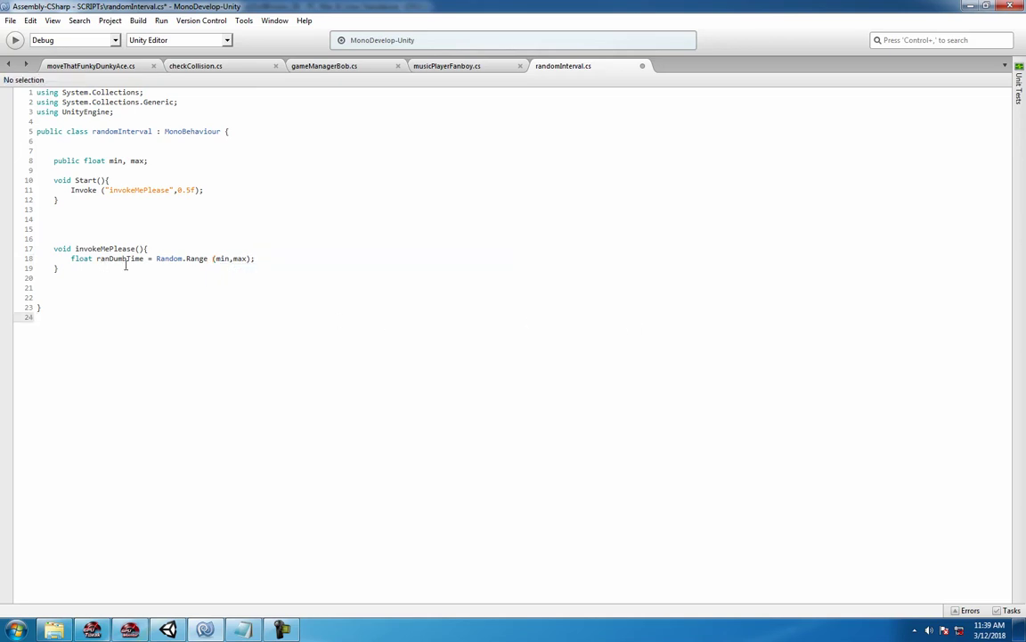
pyautogui.click(297, 260)
pyautogui.press('Return')
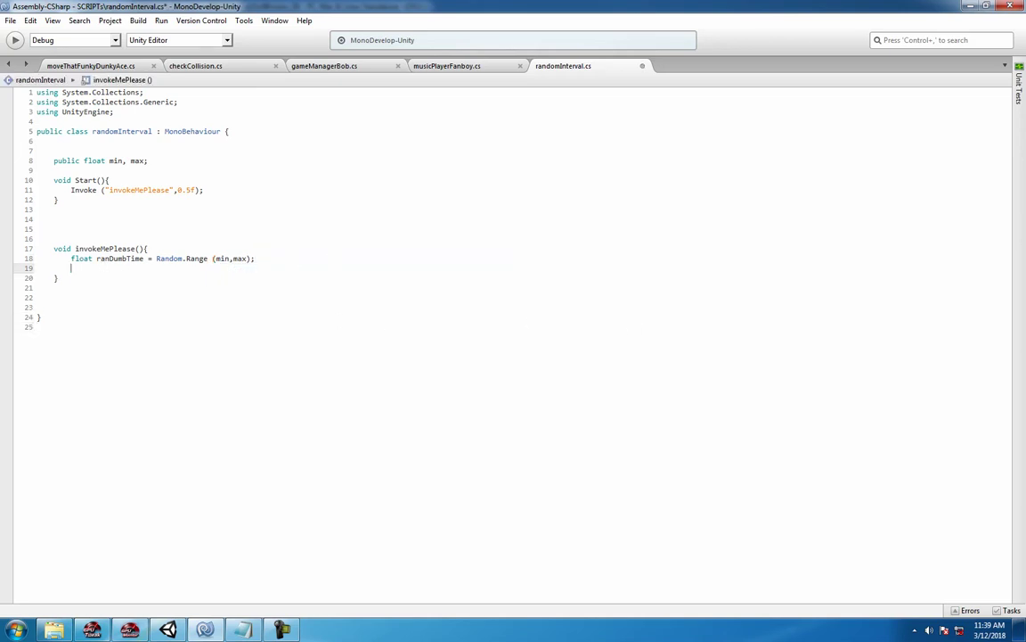
# Begin an Invoke("", ) call on the next line of invokeMePlease
pyautogui.write('invokeMePleas')
pyautogui.press('BackSpace')
pyautogui.press('BackSpace')
pyautogui.press('BackSpace')
pyautogui.press('BackSpace')
pyautogui.press('BackSpace')
pyautogui.press('BackSpace')
pyautogui.press('BackSpace')
pyautogui.press('BackSpace')
pyautogui.press('BackSpace')
pyautogui.press('BackSpace')
pyautogui.press('BackSpace')
pyautogui.write('Inv')
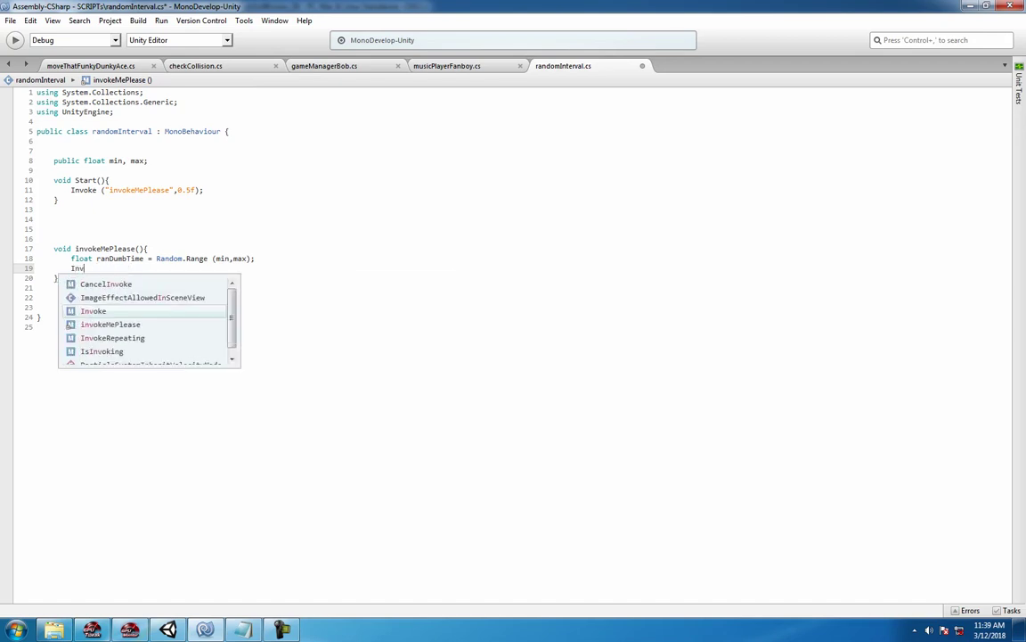
pyautogui.press('Return')
pyautogui.write('();')
pyautogui.press('Left')
pyautogui.press('Left')
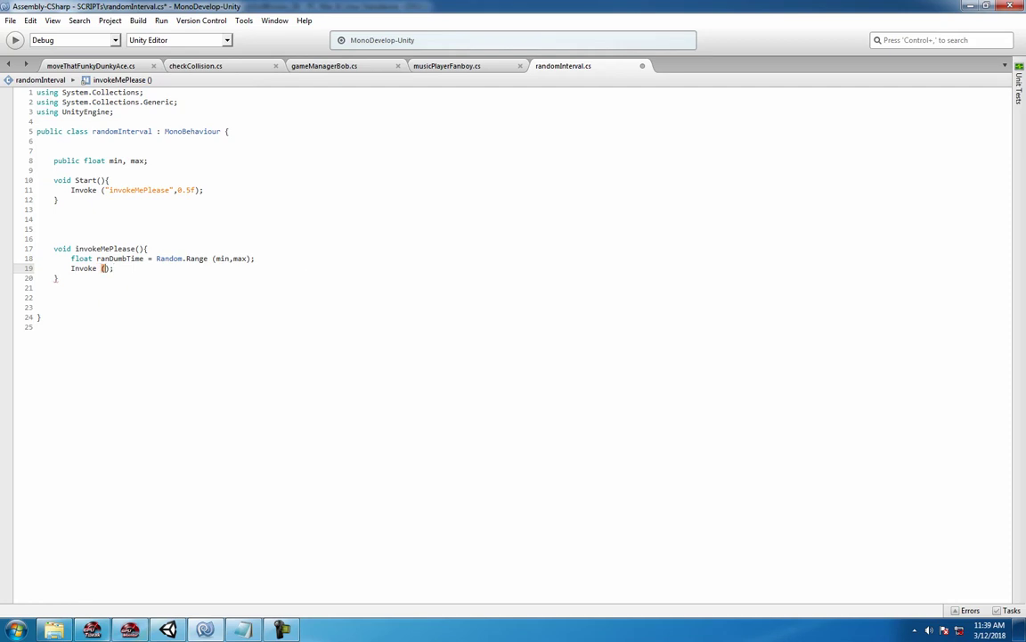
pyautogui.write('"')
pyautogui.write('",')
pyautogui.press('Left')
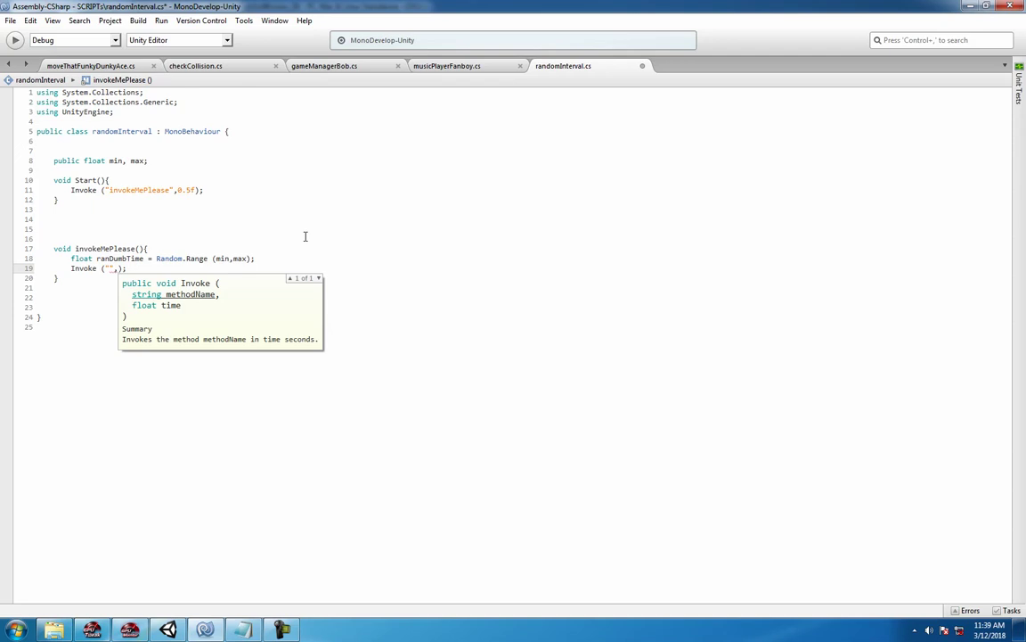
# Complete it as Invoke("invokeMePlease", ranDumbTime) and save the script
pyautogui.doubleClick(113, 249)
pyautogui.hotkey('ctrl', 'c')
pyautogui.click(107, 268)
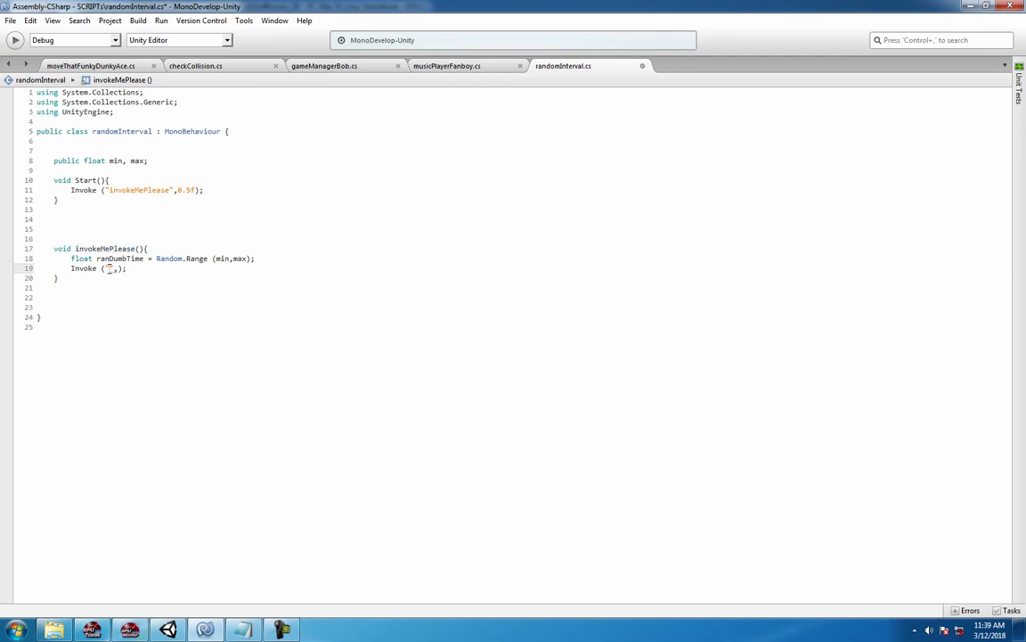
pyautogui.hotkey('ctrl', 'v')
pyautogui.press('Right')
pyautogui.press('Right')
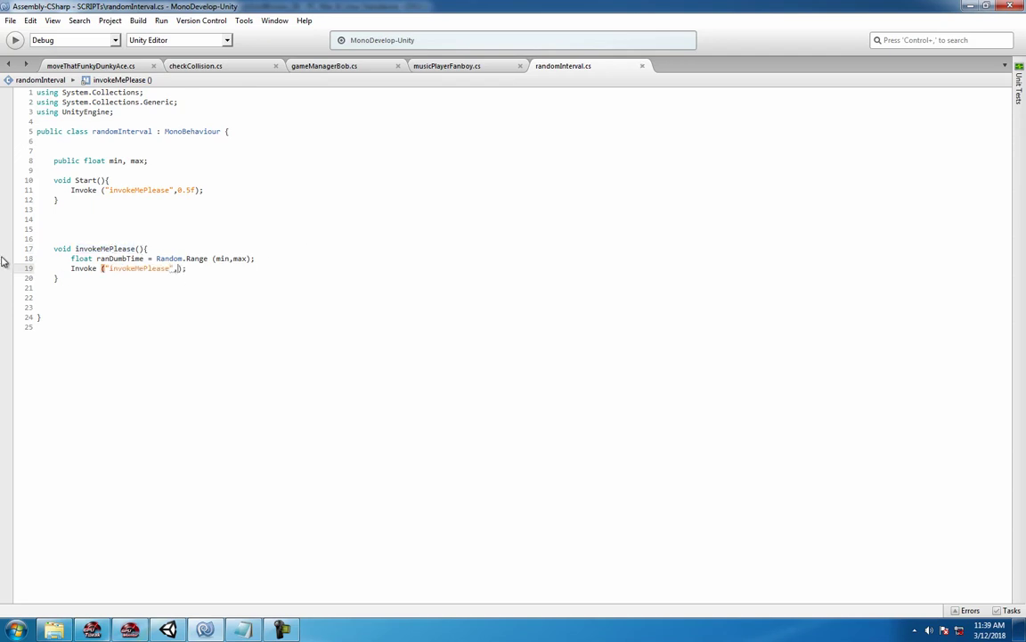
pyautogui.doubleClick(110, 258)
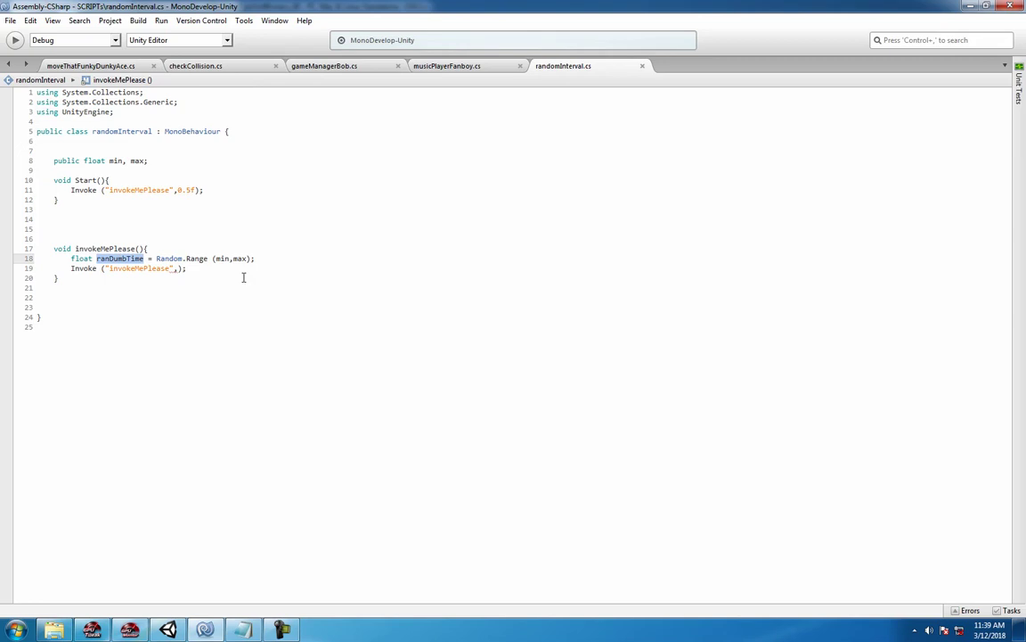
pyautogui.hotkey('ctrl', 'c')
pyautogui.click(179, 268)
pyautogui.hotkey('ctrl', 'v')
pyautogui.hotkey('ctrl', 's')
pyautogui.hotkey('alt', 'Tab')
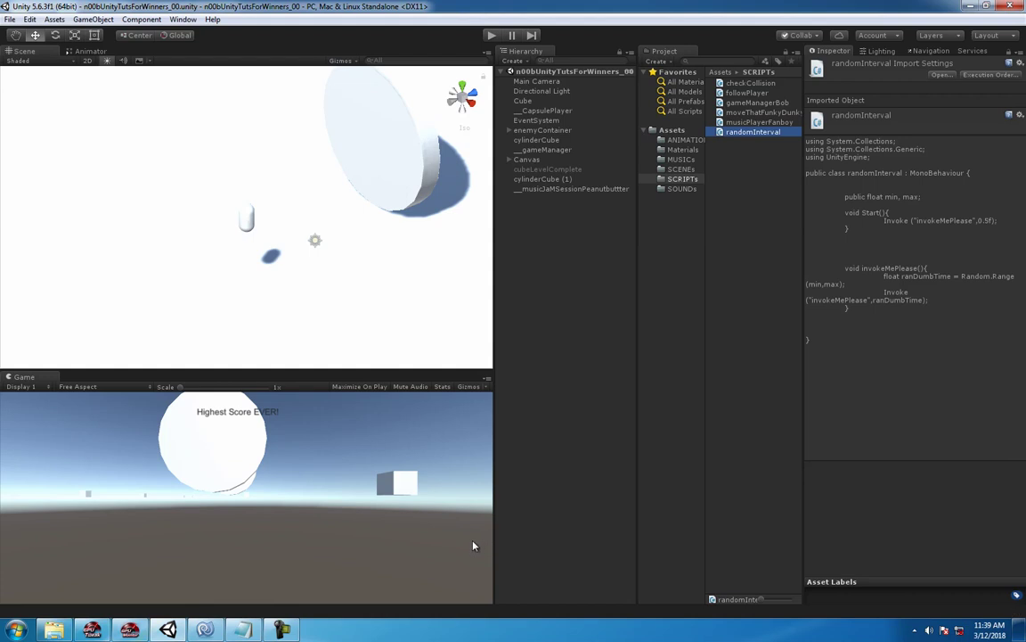
# Create an empty GameObject and zero its Y and Z position
pyautogui.click(528, 221)
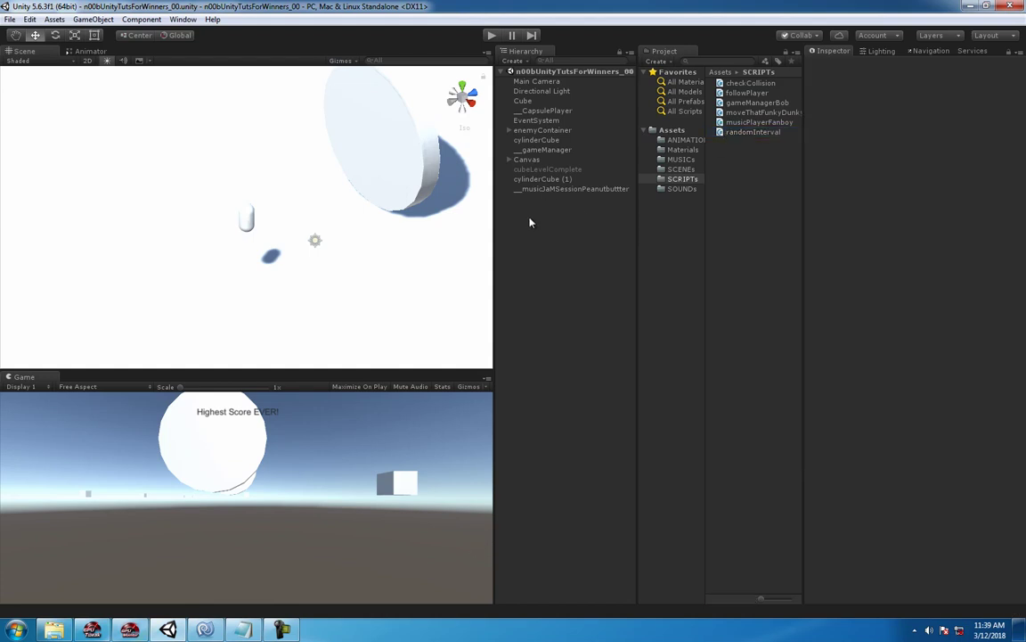
pyautogui.rightClick(529, 219)
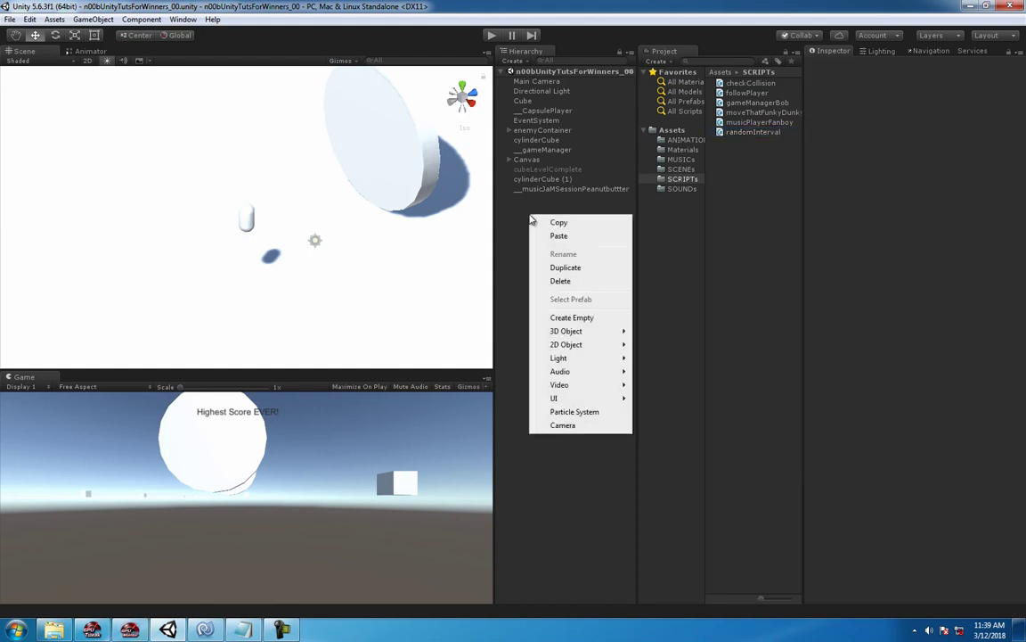
pyautogui.click(577, 321)
pyautogui.doubleClick(949, 102)
pyautogui.write('0')
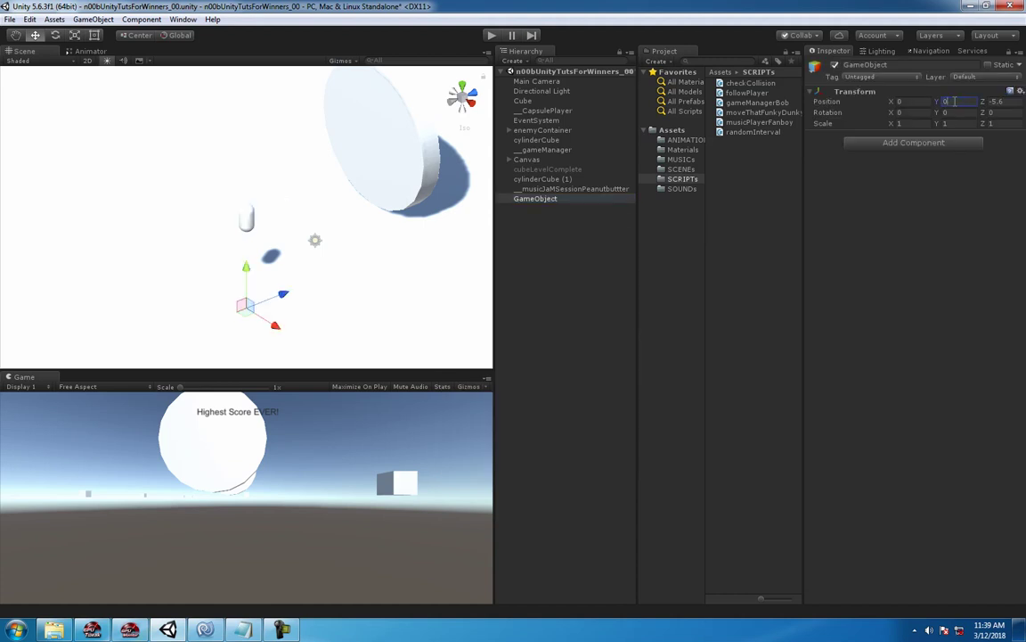
pyautogui.press('Tab')
pyautogui.write('0')
# Rename the object to __ranDumbTime and attach the randomInterval script to it
pyautogui.click(921, 64)
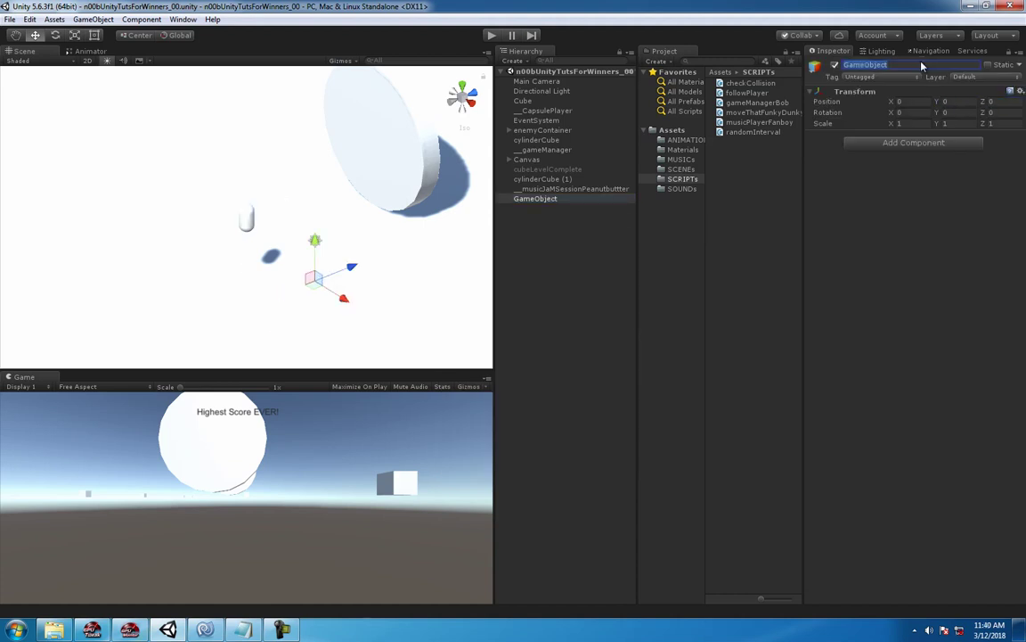
pyautogui.press('BackSpace')
pyautogui.write('__ranD')
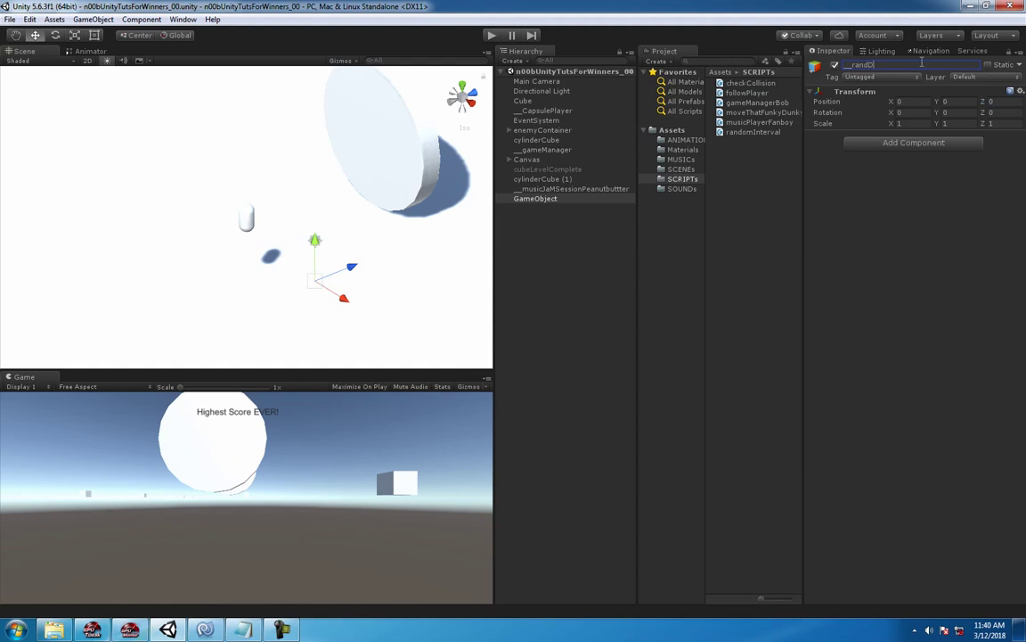
pyautogui.write('umbTime')
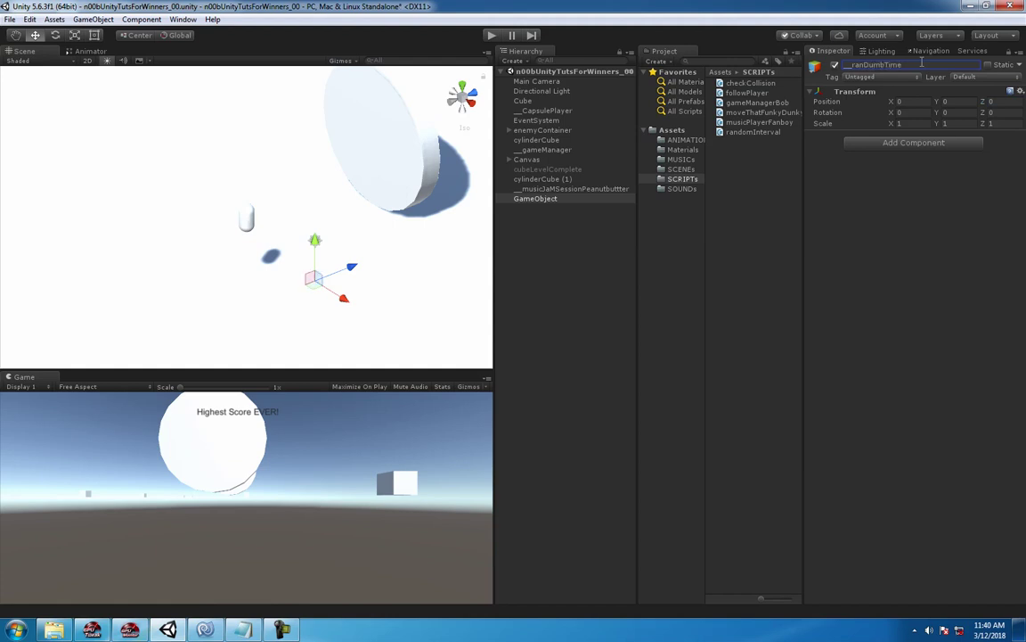
pyautogui.press('Return')
pyautogui.moveTo(733, 132); pyautogui.dragTo(548, 202)
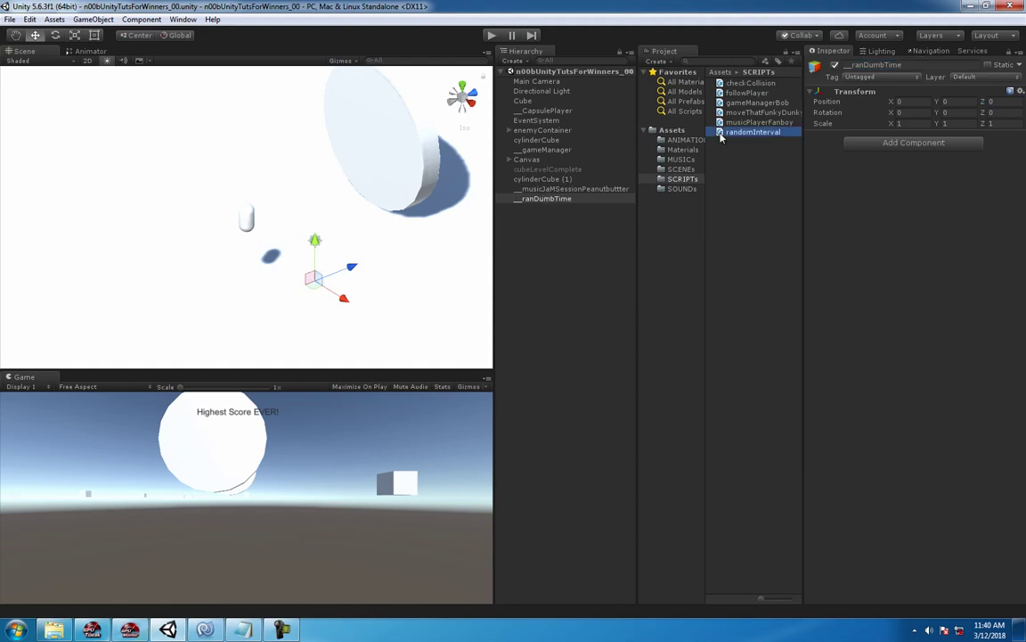
pyautogui.click(564, 262)
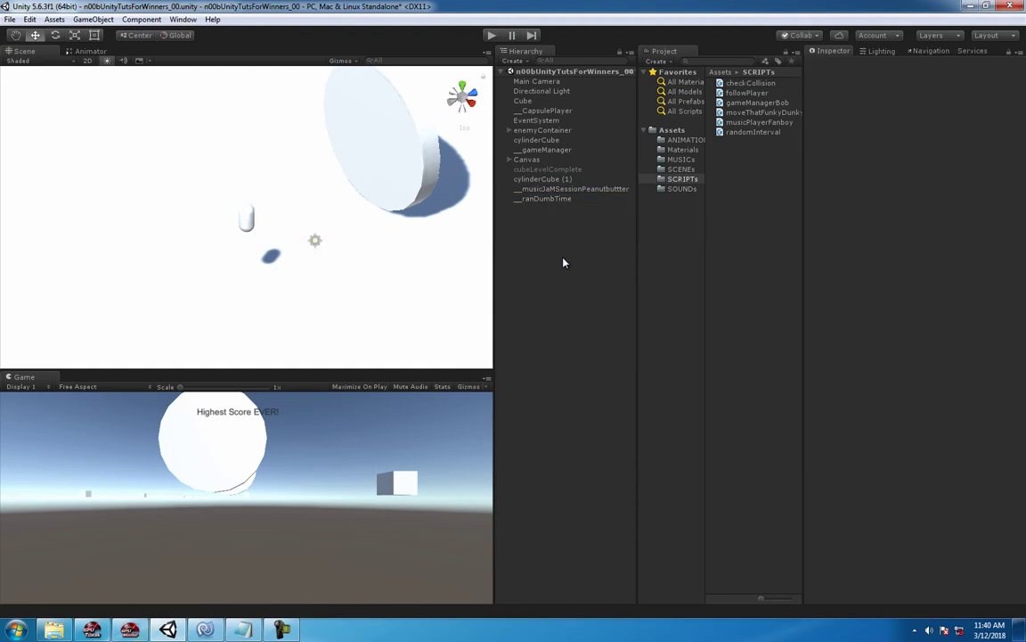
pyautogui.click(570, 199)
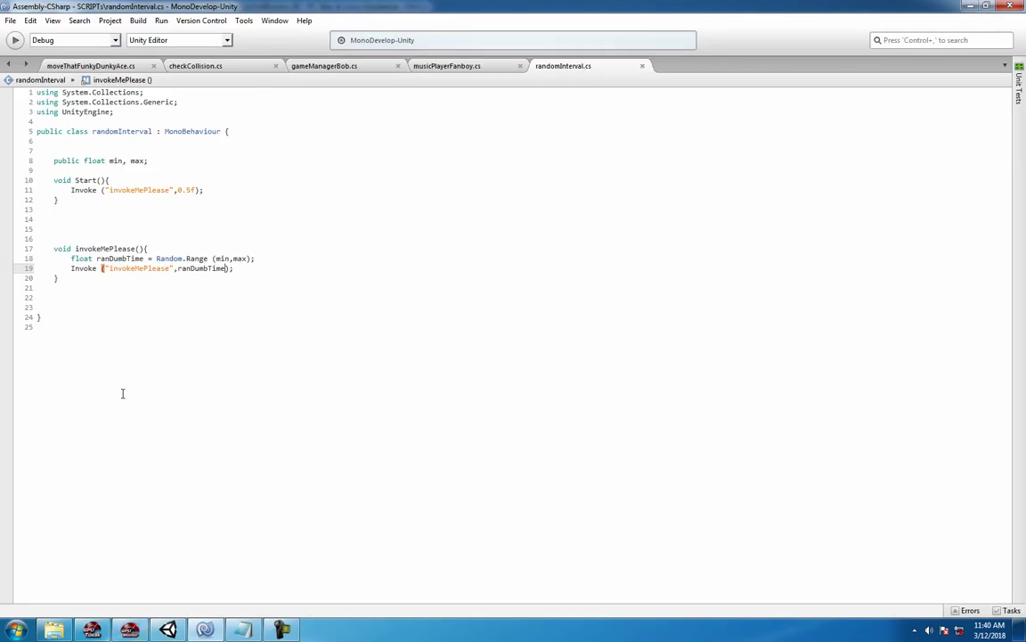
# Add a print("HI! My Nmae SYurp I like syr...") greeting to invokeMePlease and save
pyautogui.write('pr')
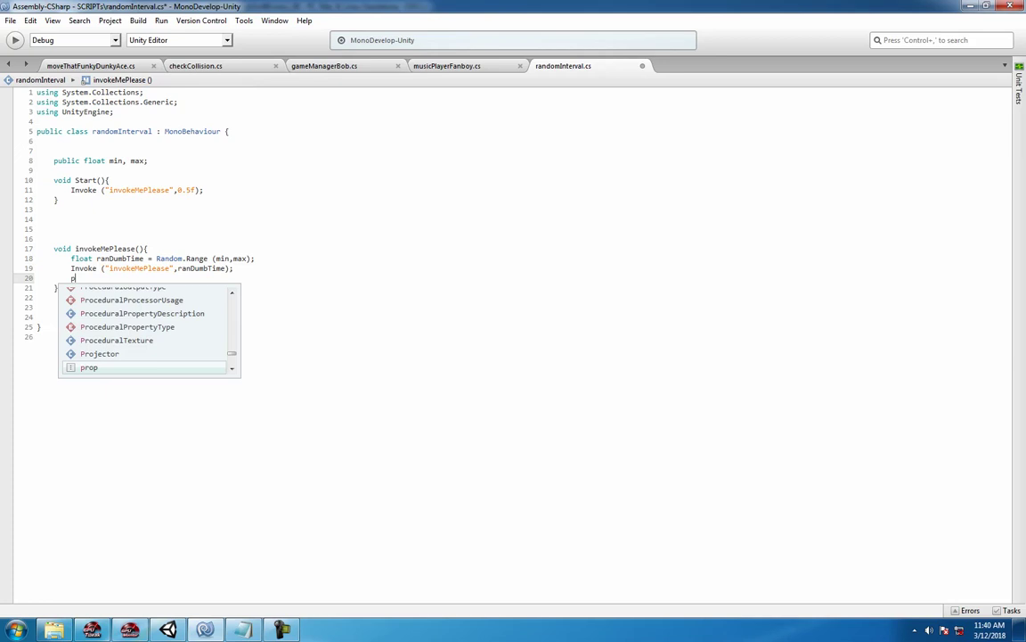
pyautogui.write('int ("')
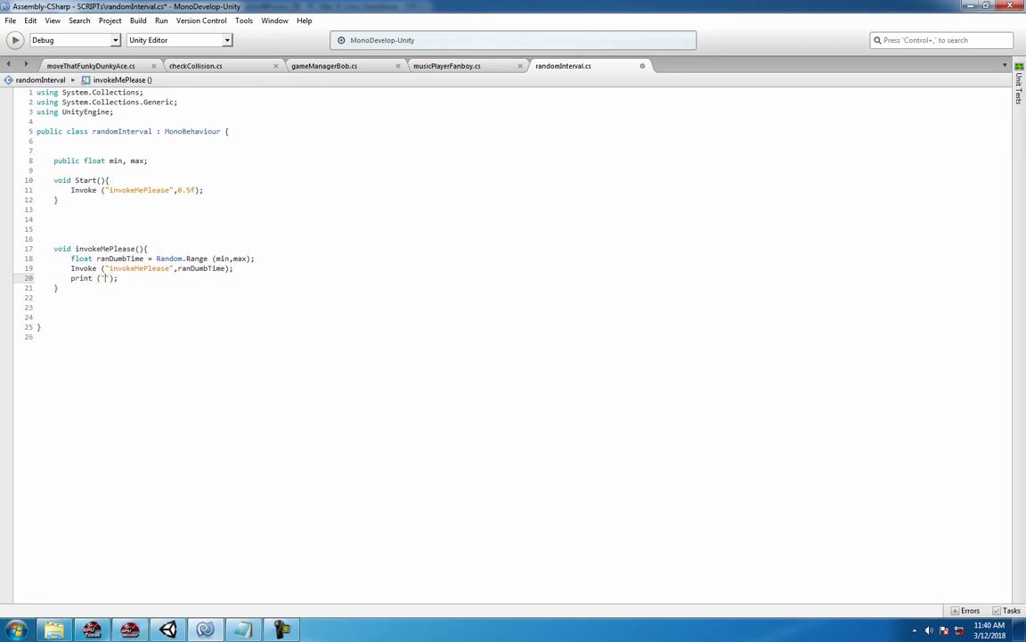
pyautogui.write('HI!  My N')
pyautogui.write('mae SYu')
pyautogui.write('I like sy')
pyautogui.write('rpm')
pyautogui.press('BackSpace')
pyautogui.press('BackSpace')
pyautogui.write('up')
pyautogui.hotkey('ctrl', 's')
# Set Min to 1 and Max to 5 in __ranDumbTime's Random Interval component
pyautogui.hotkey('alt', 'Tab')
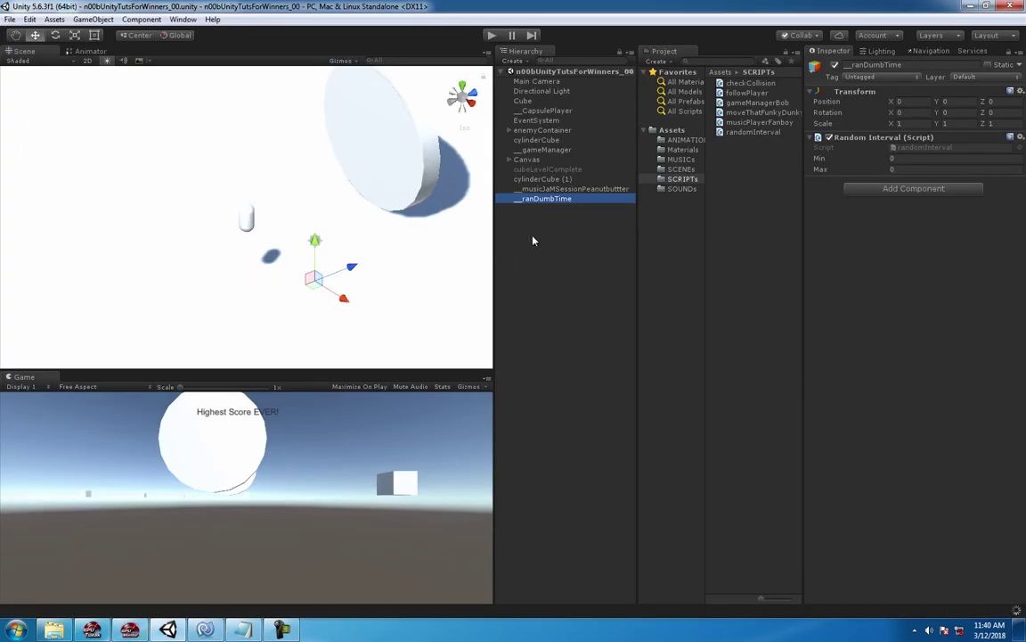
pyautogui.click(906, 158)
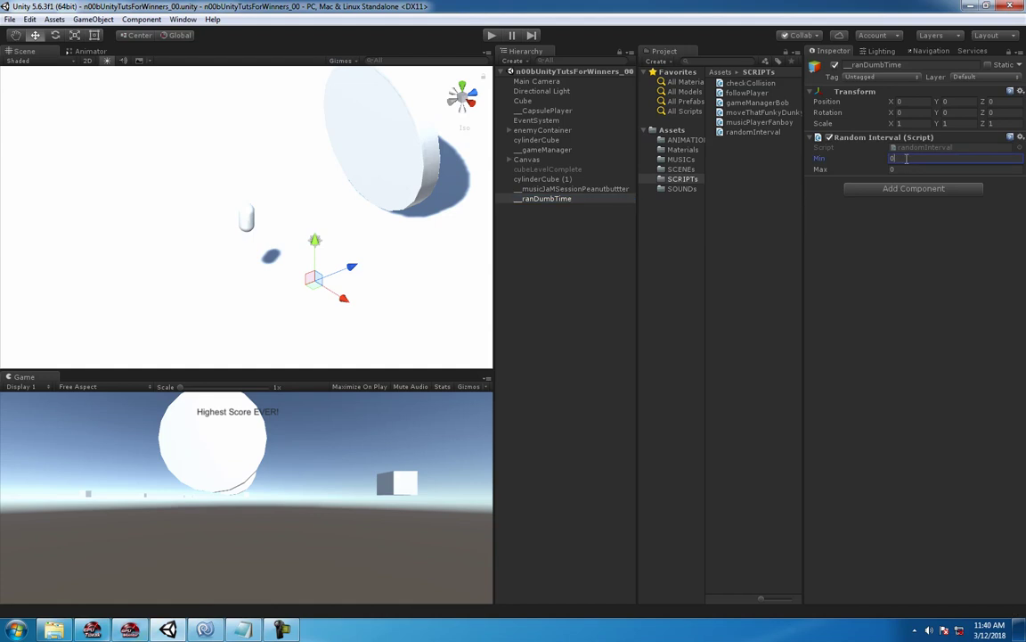
pyautogui.write('1')
pyautogui.press('Tab')
pyautogui.write('4')
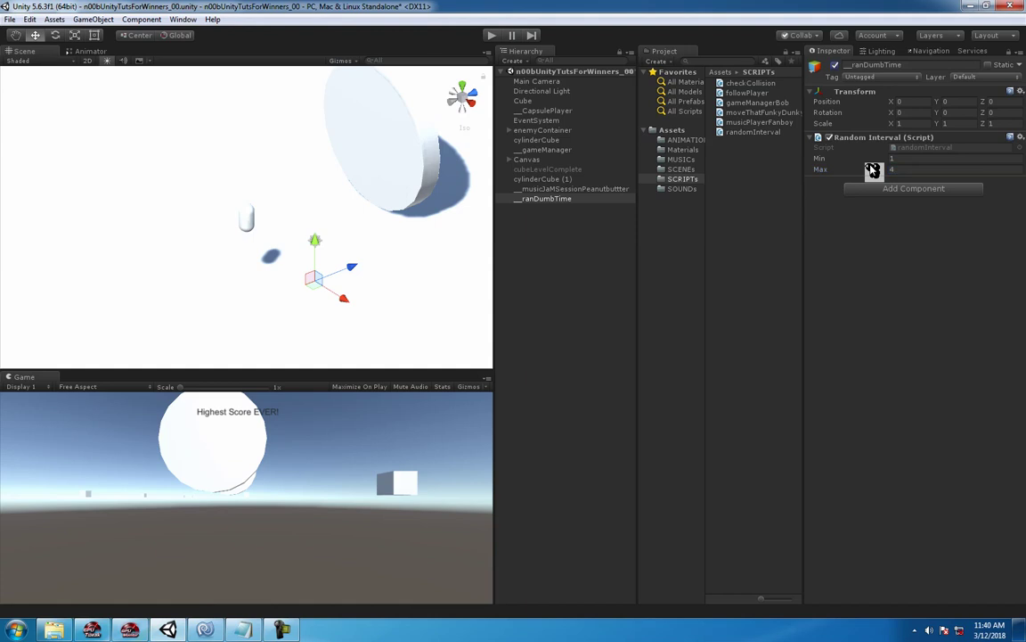
pyautogui.click(906, 168)
pyautogui.click(538, 214)
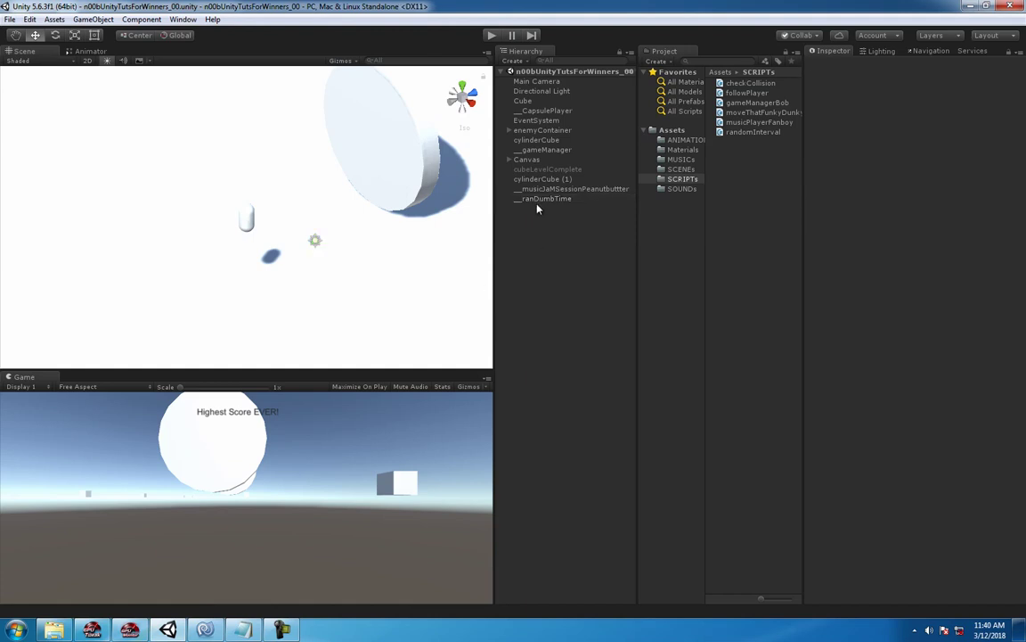
pyautogui.doubleClick(539, 199)
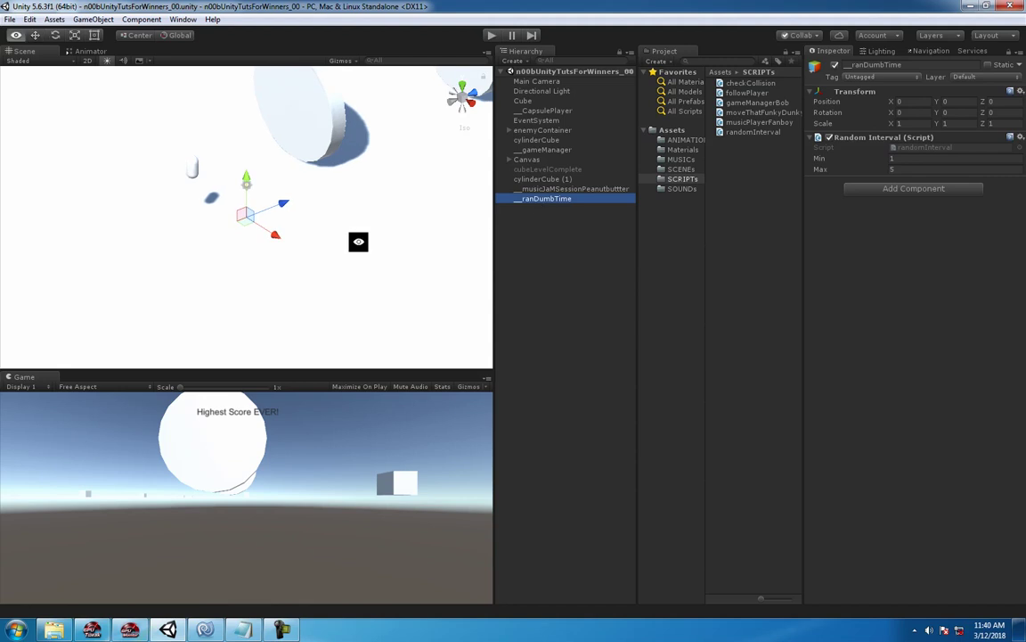
# Start Play mode and open the Console to see the logged greeting
pyautogui.click(493, 35)
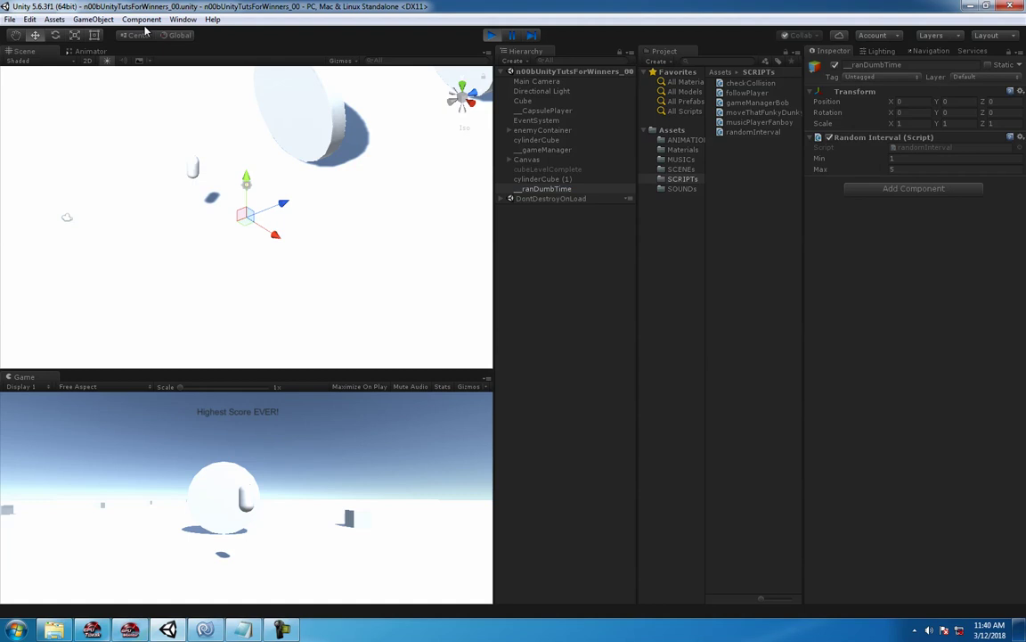
pyautogui.click(141, 20)
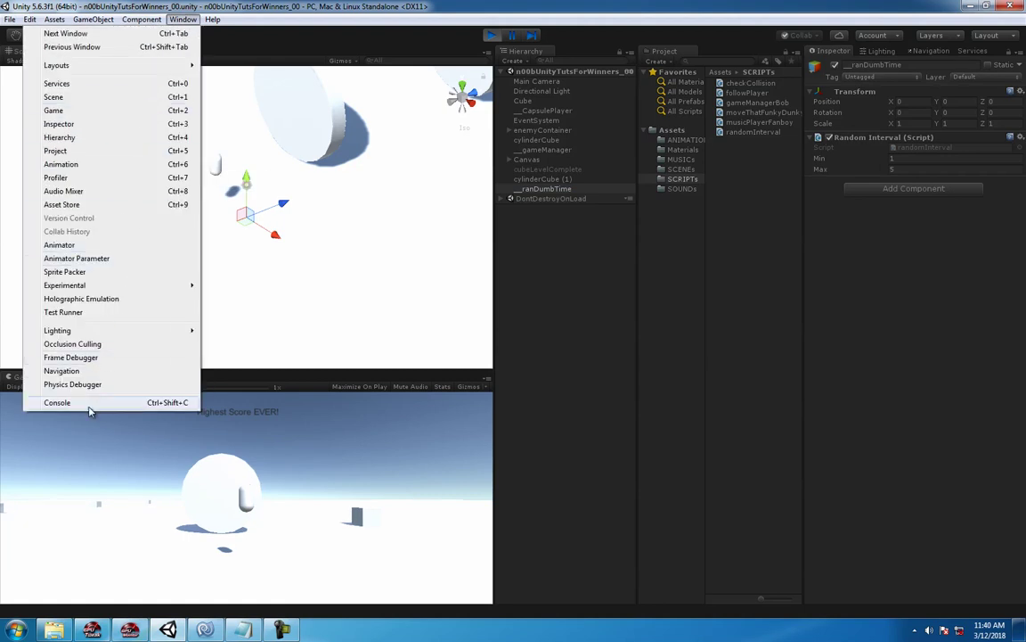
pyautogui.click(89, 402)
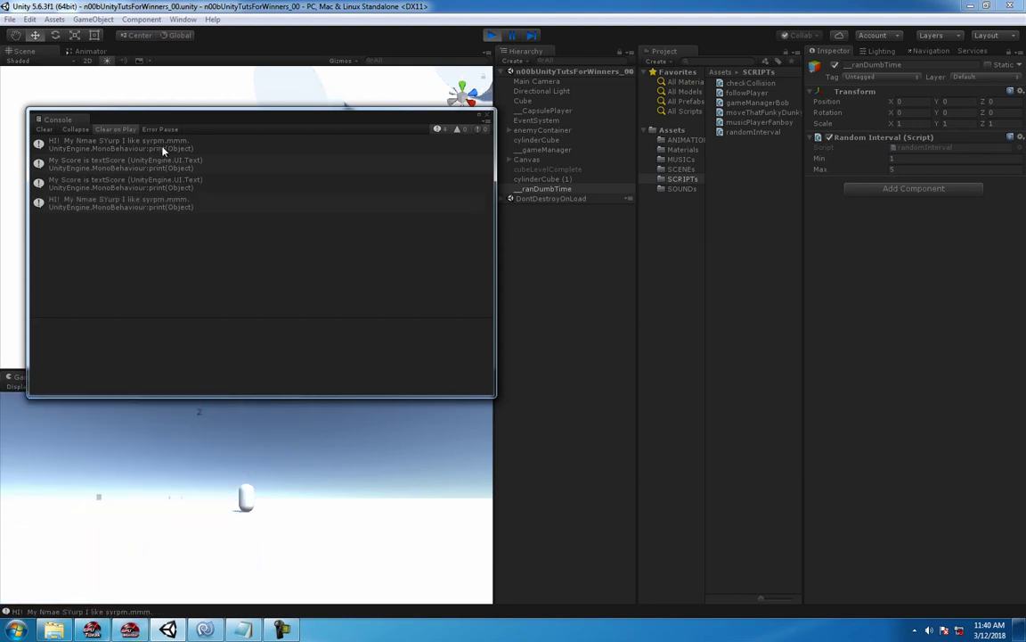
pyautogui.doubleClick(164, 147)
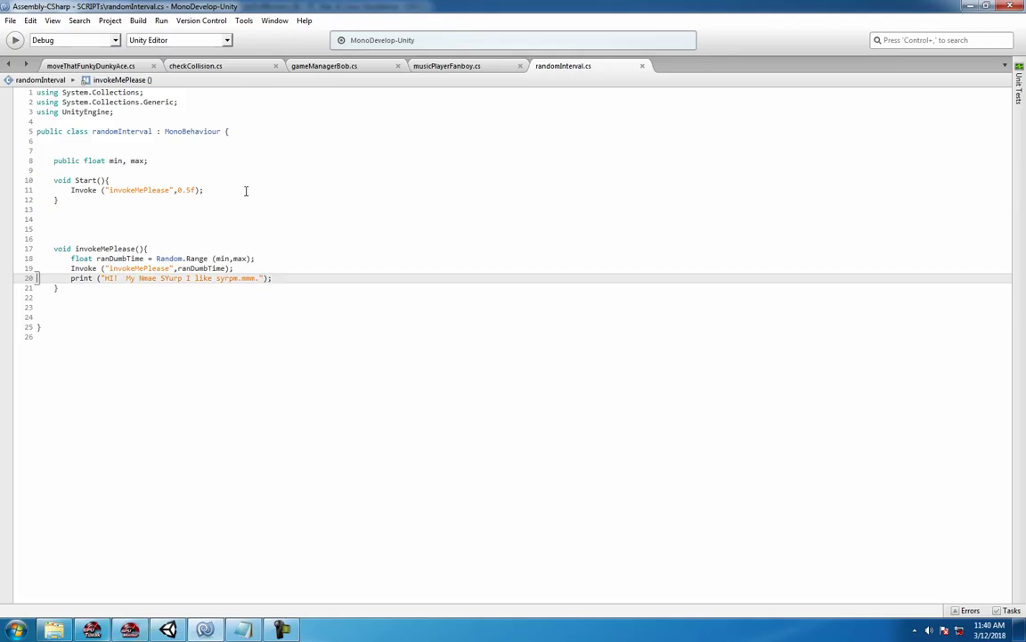
pyautogui.hotkey('alt', 'Tab')
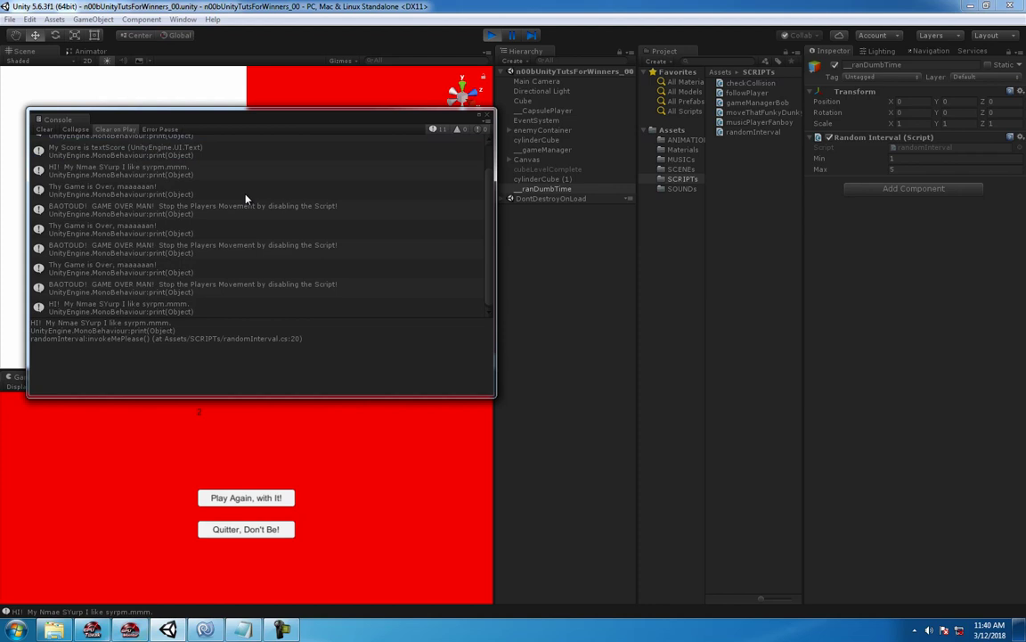
# Clear the Console, check the repeating greeting messages, then stop playing
pyautogui.click(44, 129)
pyautogui.click(163, 150)
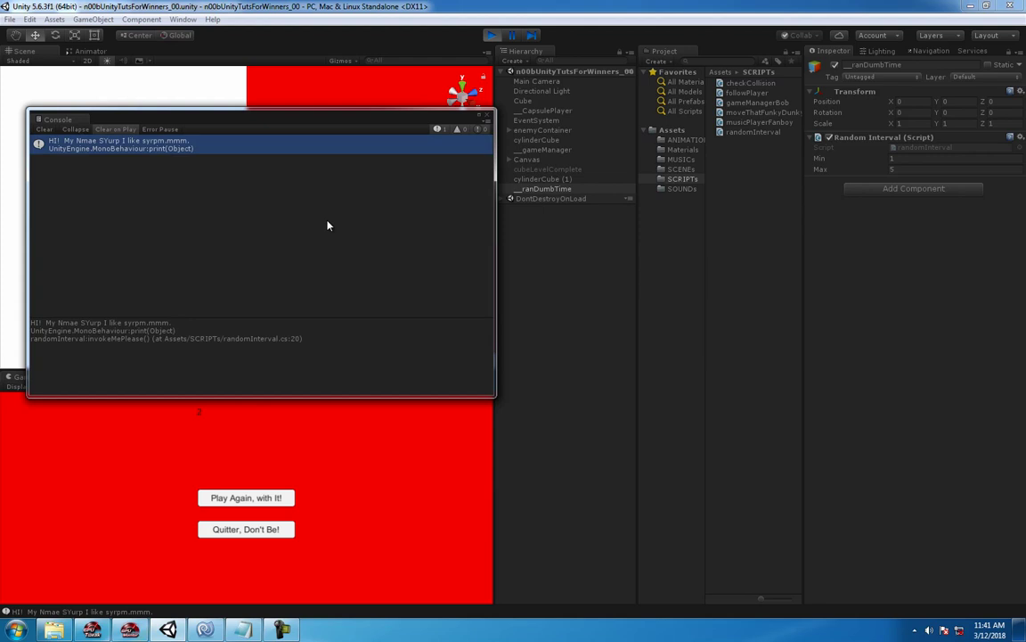
pyautogui.click(225, 168)
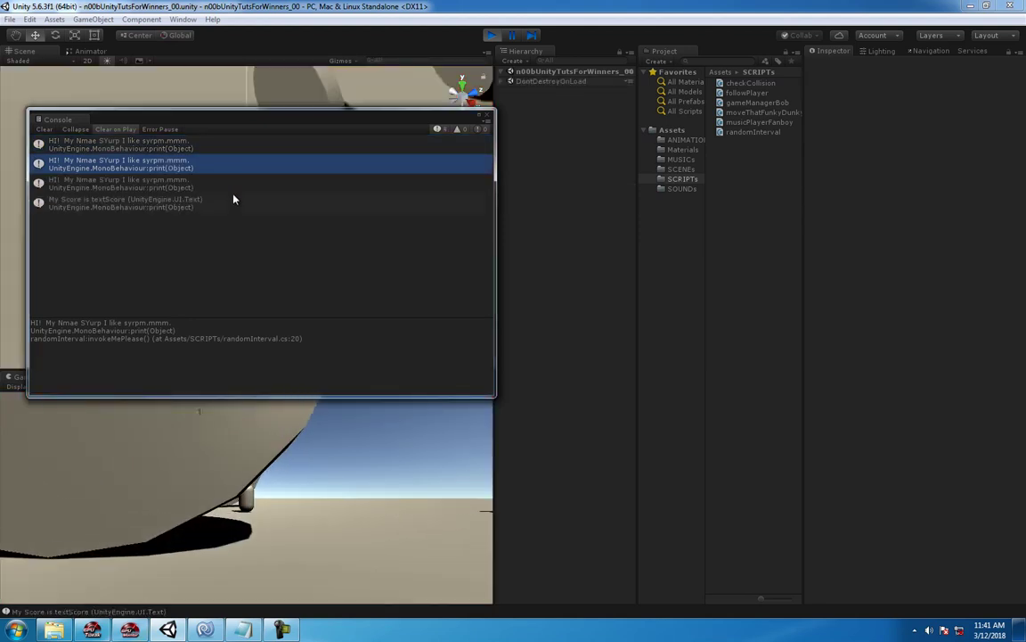
pyautogui.click(178, 222)
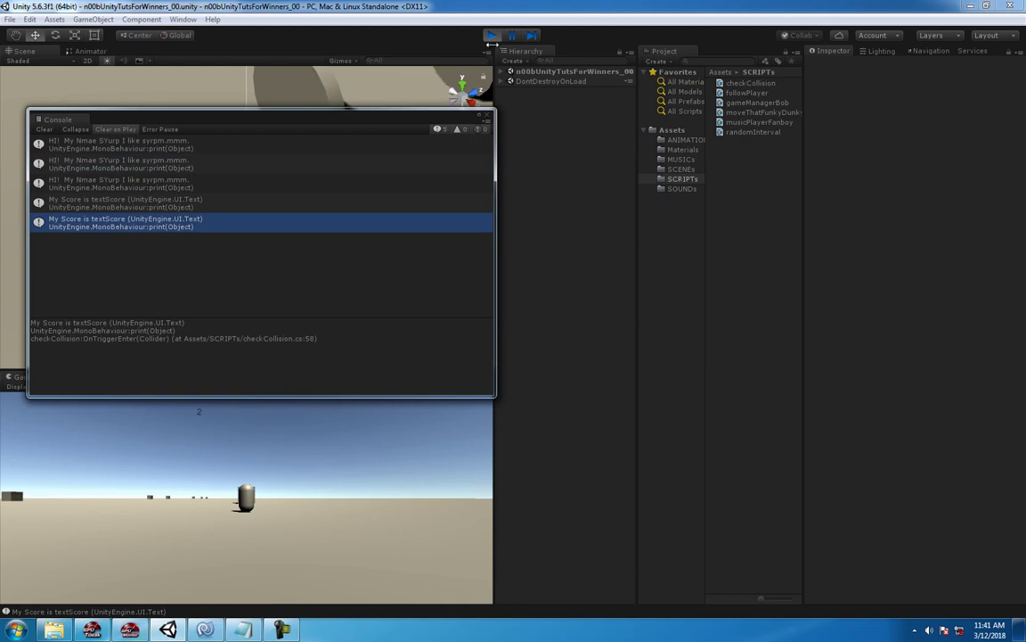
pyautogui.click(268, 505)
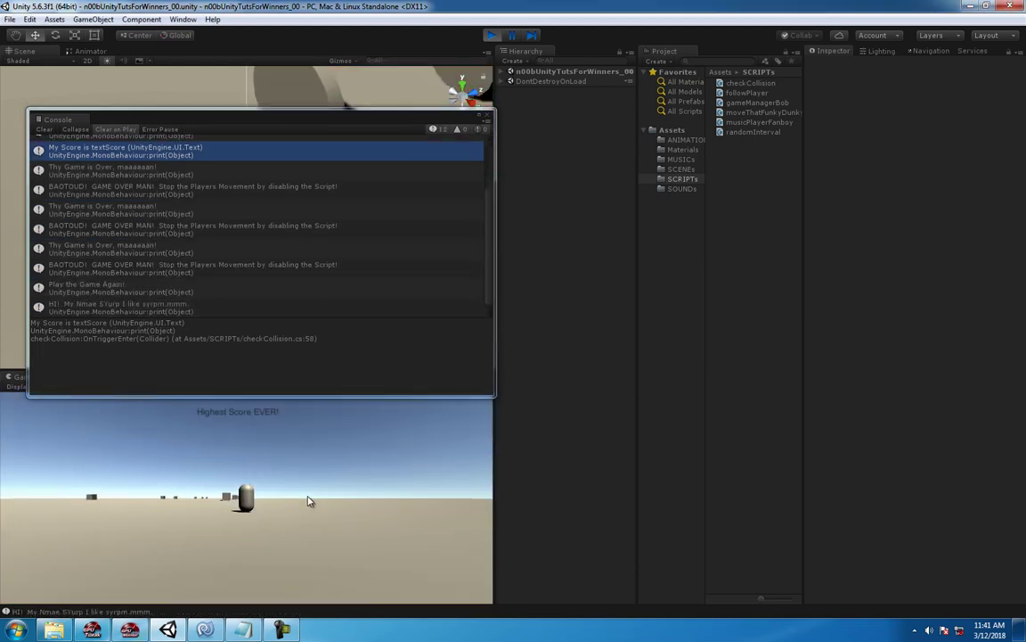
pyautogui.click(492, 35)
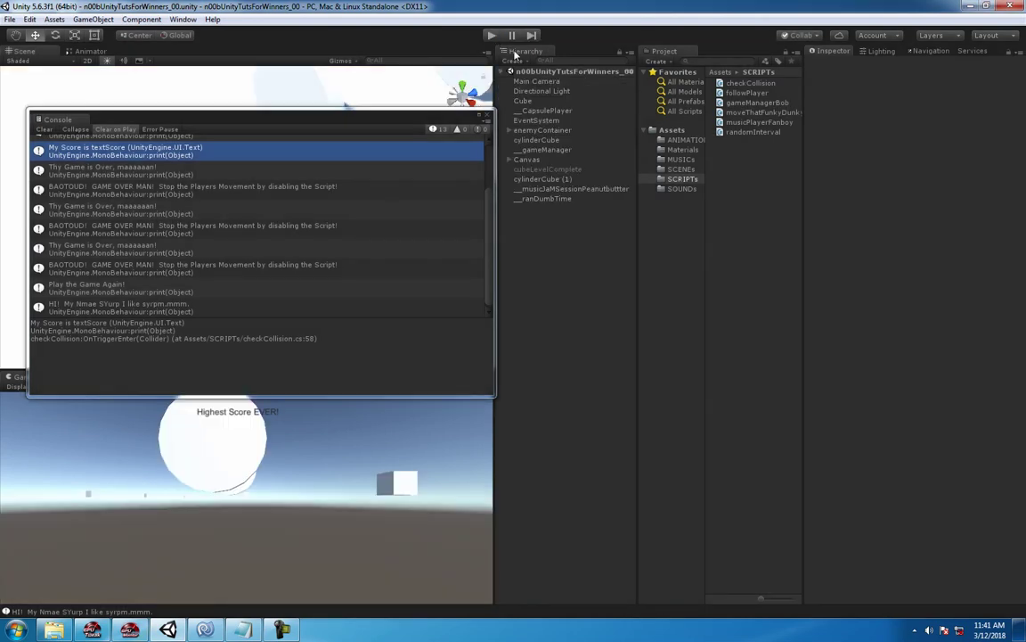
pyautogui.click(268, 325)
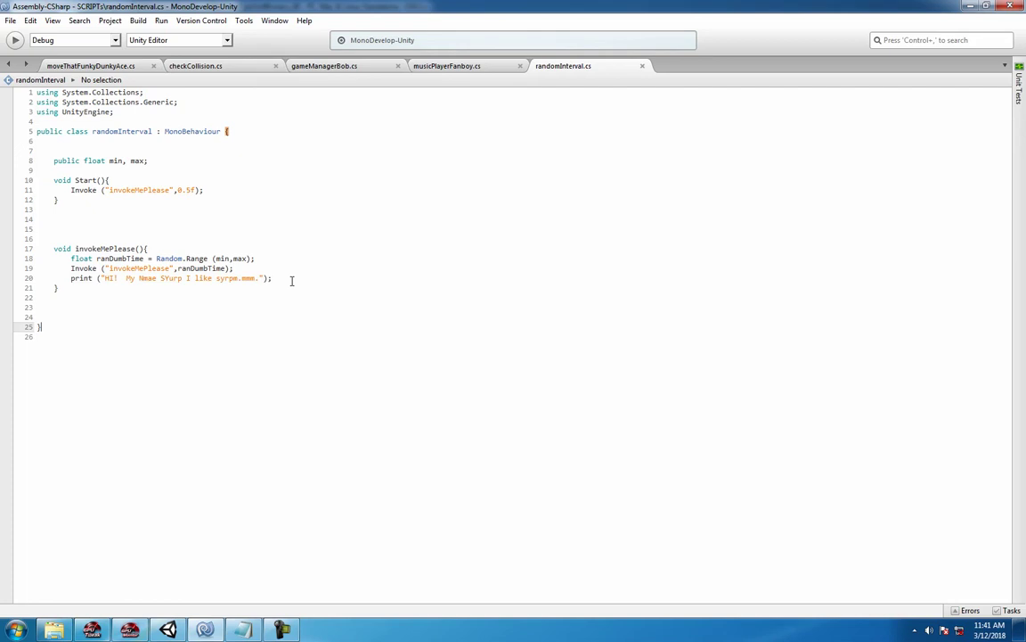
# Add '// Please Like and Subscribe' and a 3000-subscriber goal comment above min, max
pyautogui.click(233, 132)
pyautogui.press('Return')
pyautogui.press('Return')
pyautogui.press('Return')
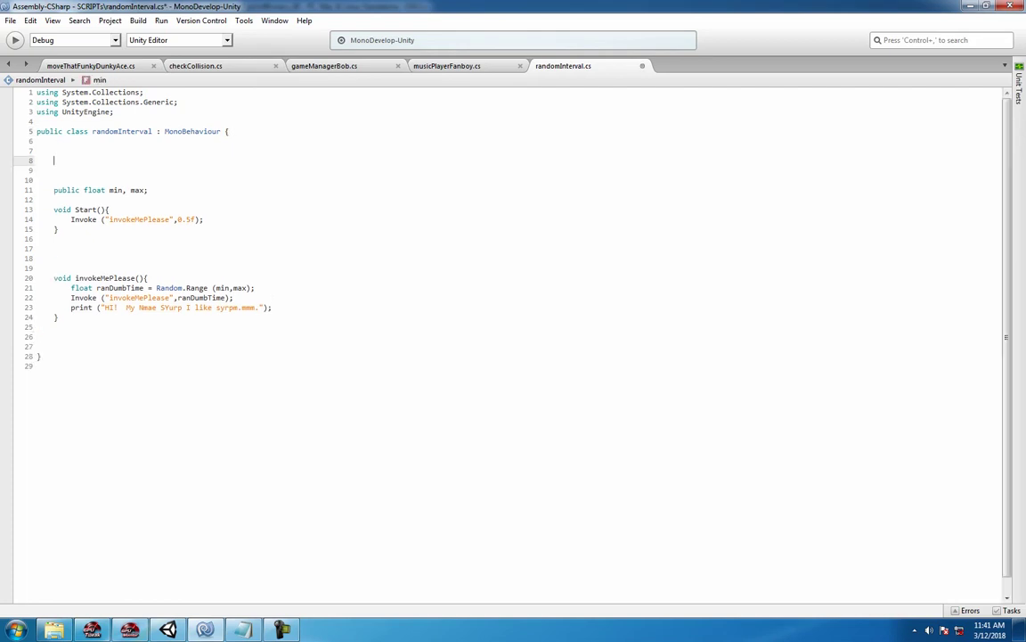
pyautogui.write('// Polea')
pyautogui.write('se Li')
pyautogui.write('ke and Subcr')
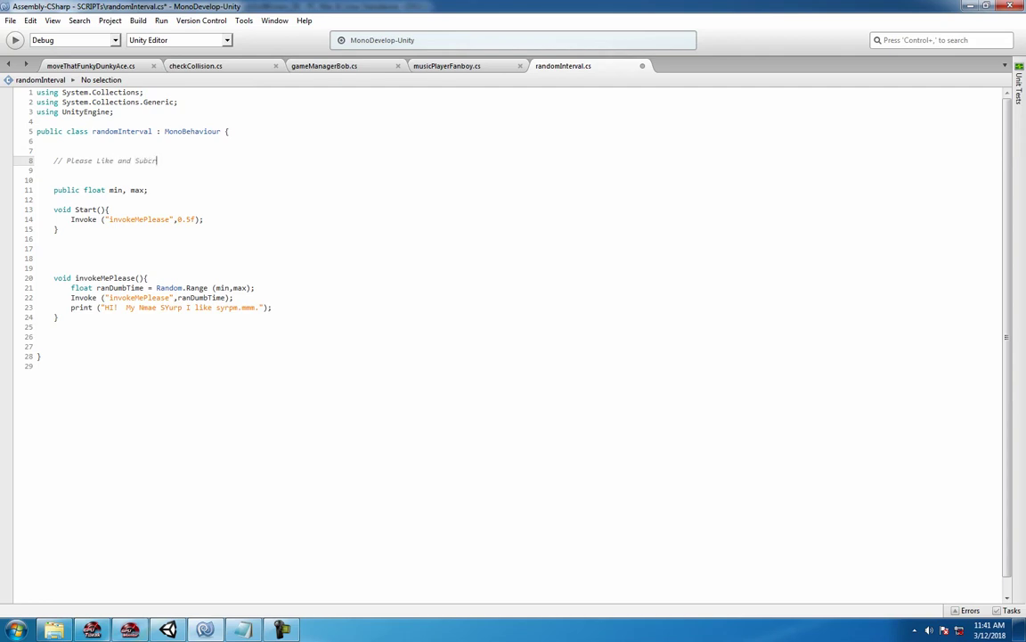
pyautogui.write('ibew')
pyautogui.press('BackSpace')
pyautogui.press('BackSpace')
pyautogui.press('Return')
pyautogui.press('Return')
pyautogui.write('// Tryi')
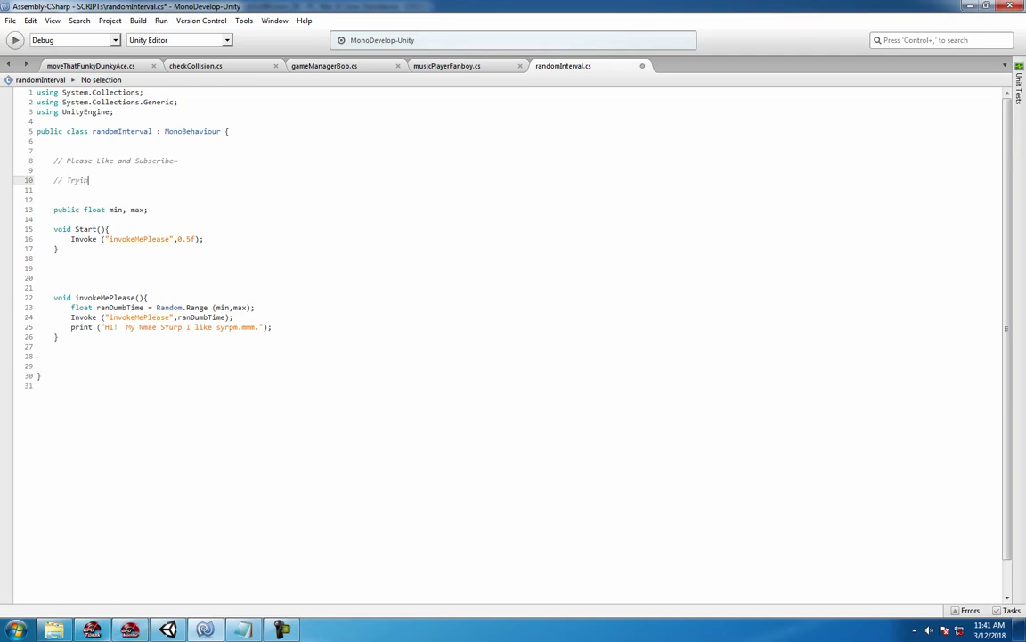
pyautogui.write('ng to get High ')
pyautogui.write('Score of 30')
pyautogui.write('Sy')
pyautogui.write('bsc')
pyautogui.write('ribers~')
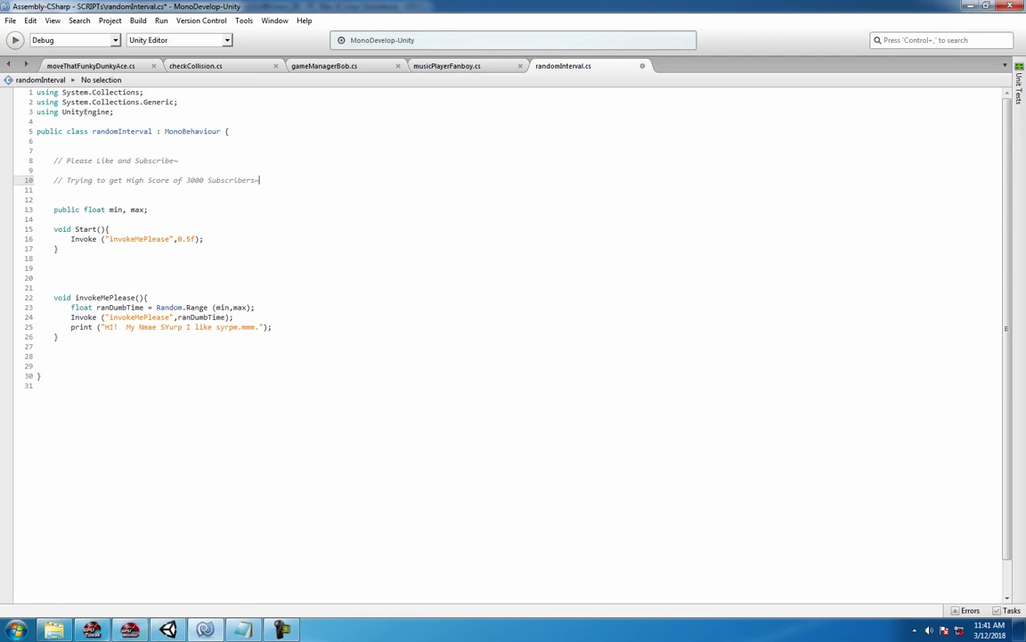
pyautogui.write('~')
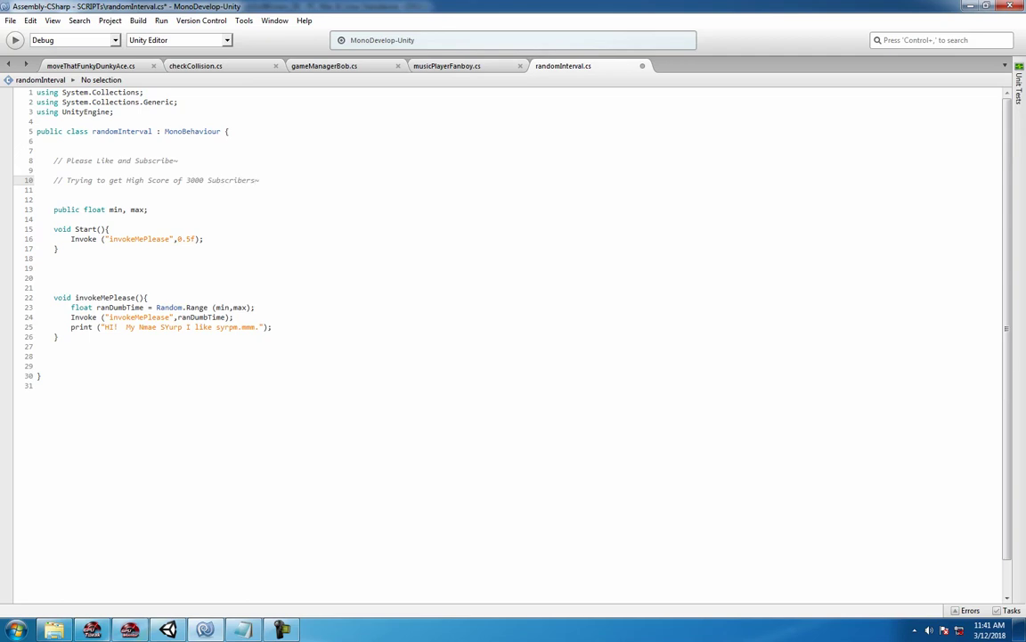